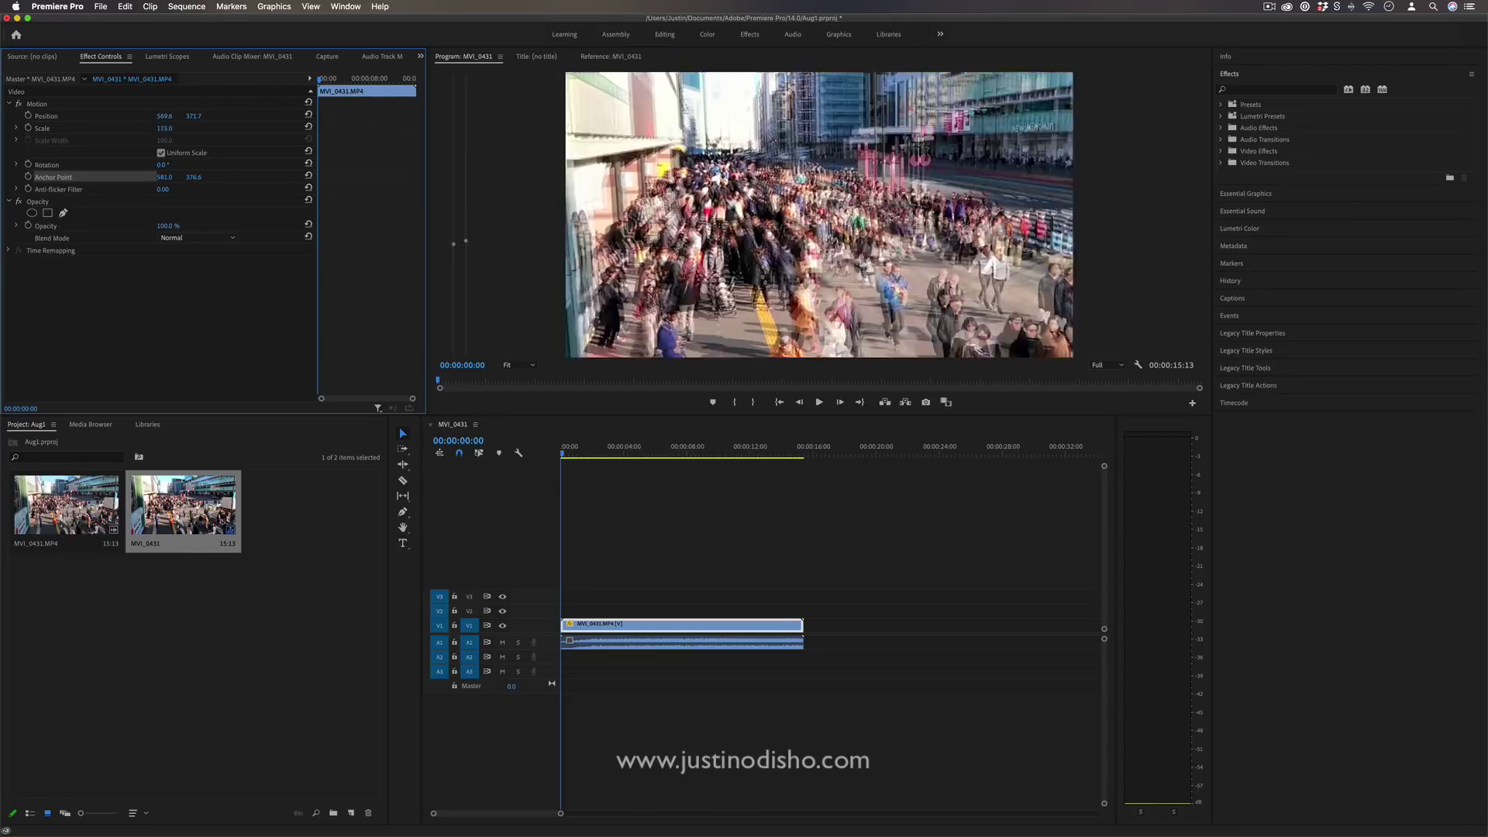
Scale the street clip to 102 and select its Anchor Point property.
mouse_move(164, 128)
mouse_down()
mouse_move(233, 127)
mouse_move(172, 128)
mouse_up()
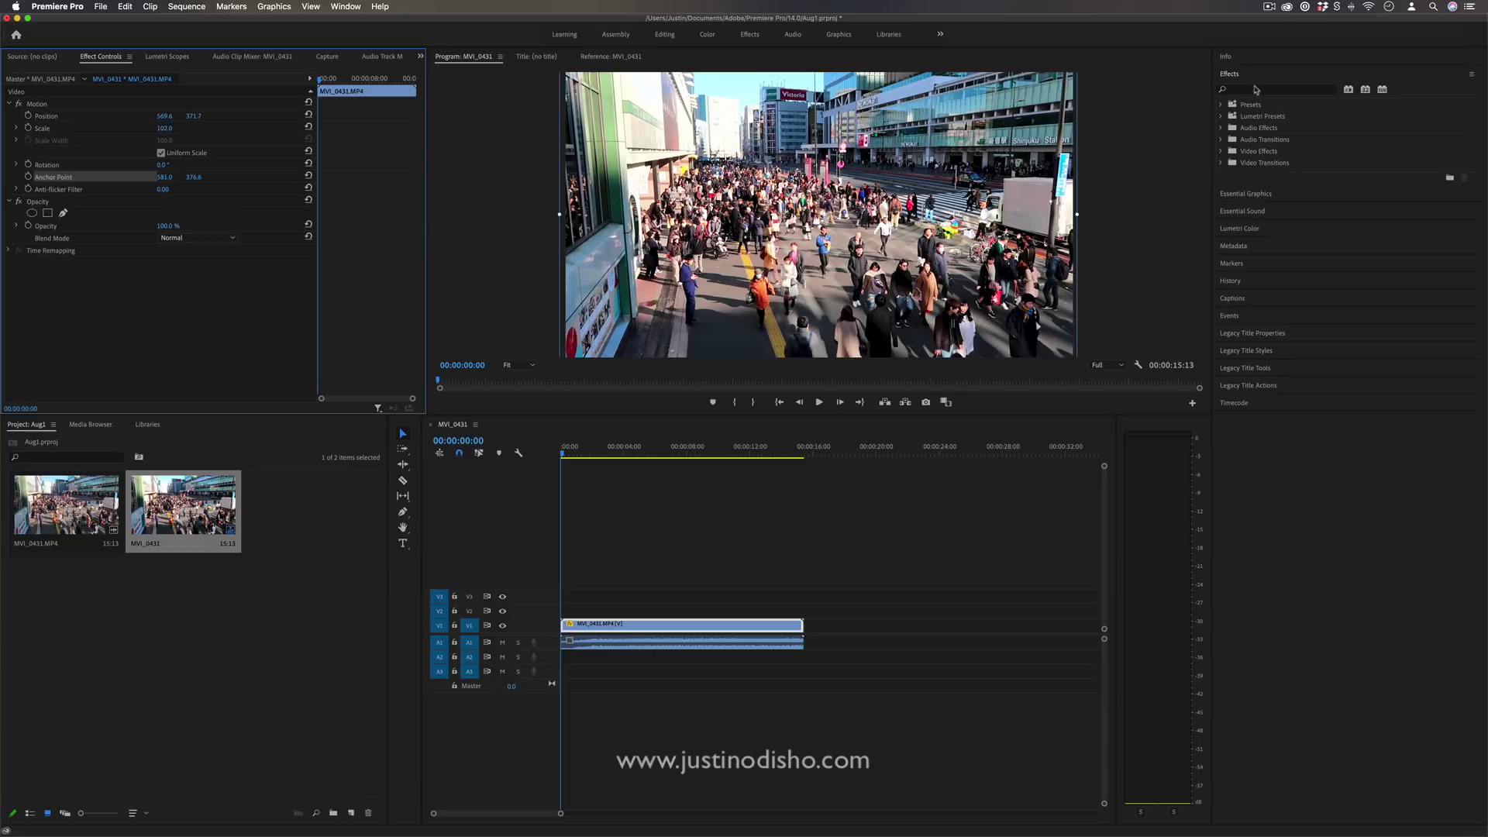
click(1258, 89)
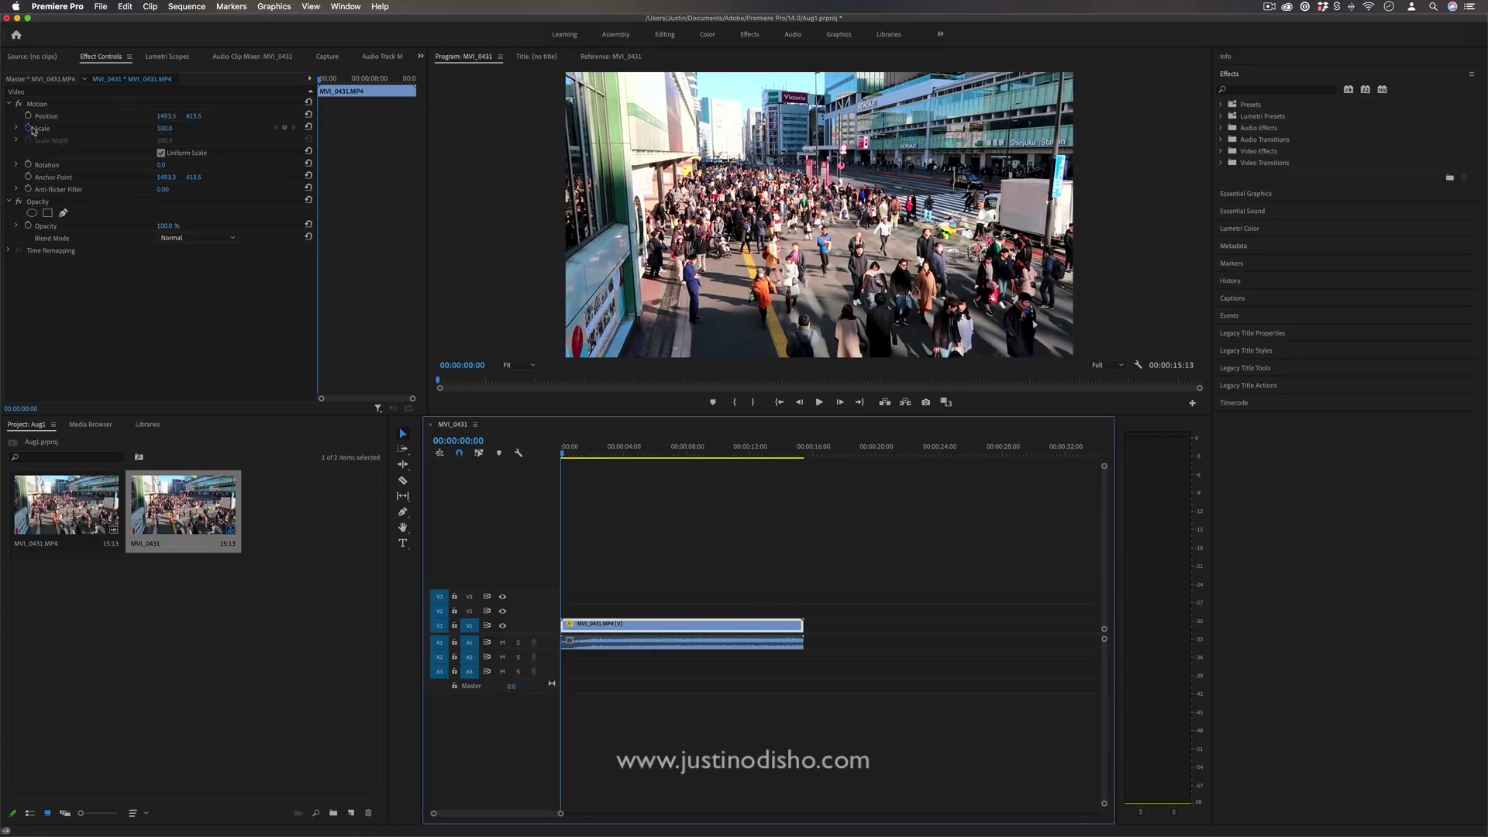
click(100, 93)
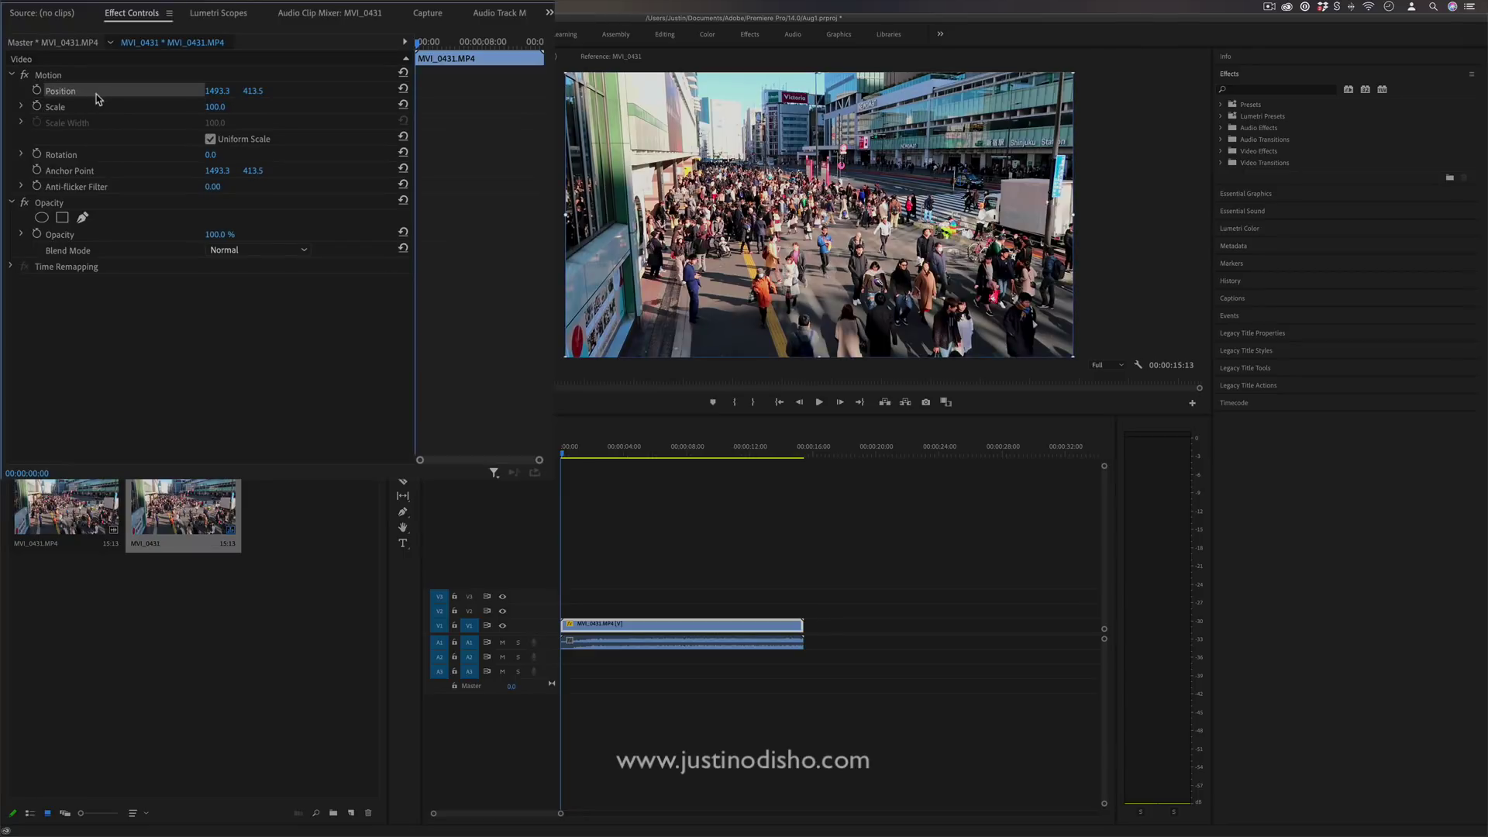
click(91, 174)
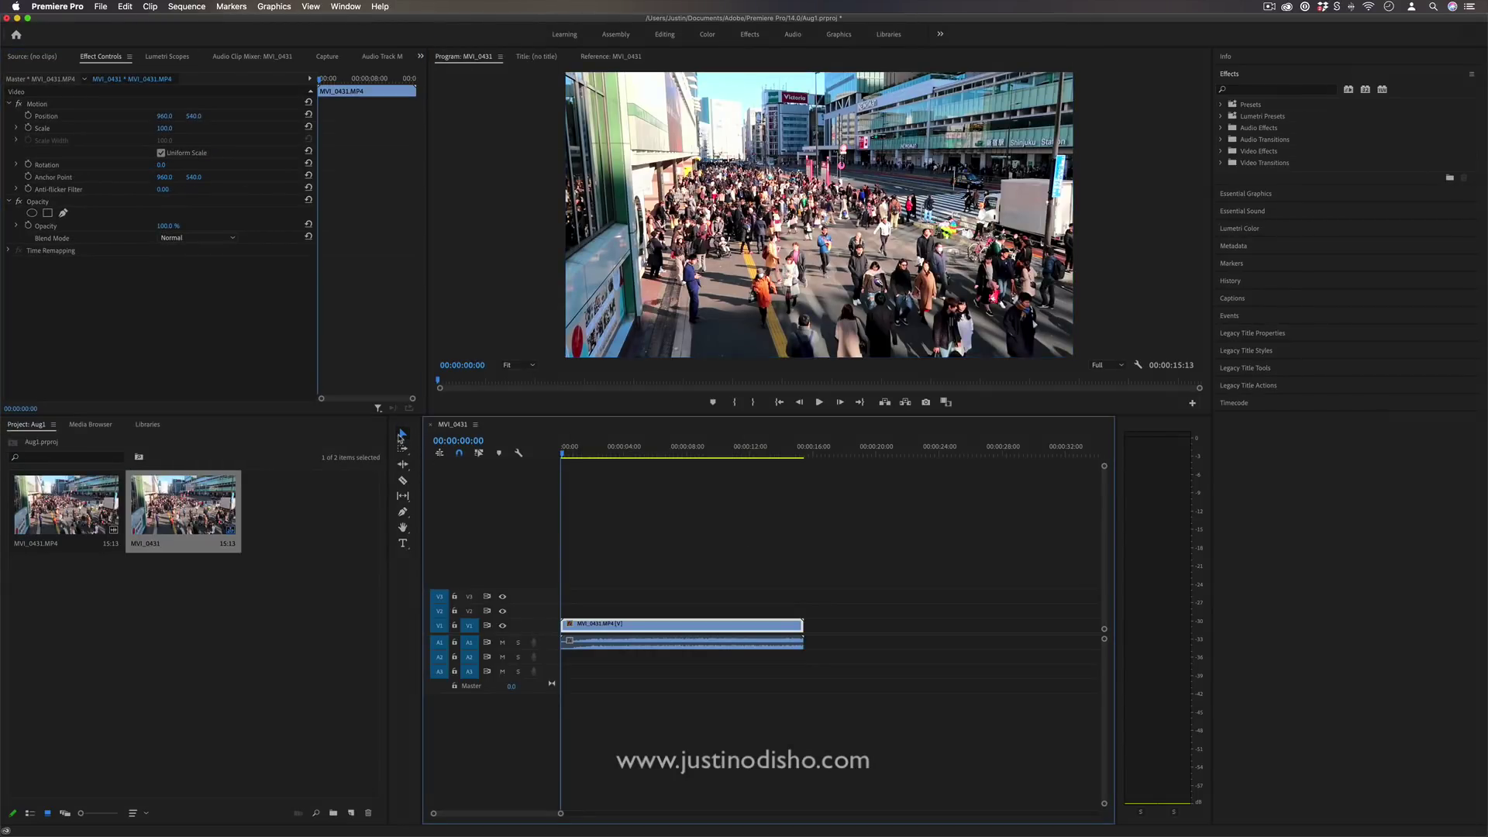
Show the street clip's anchor point handle in the program preview and reset the clip's scale.
click(400, 439)
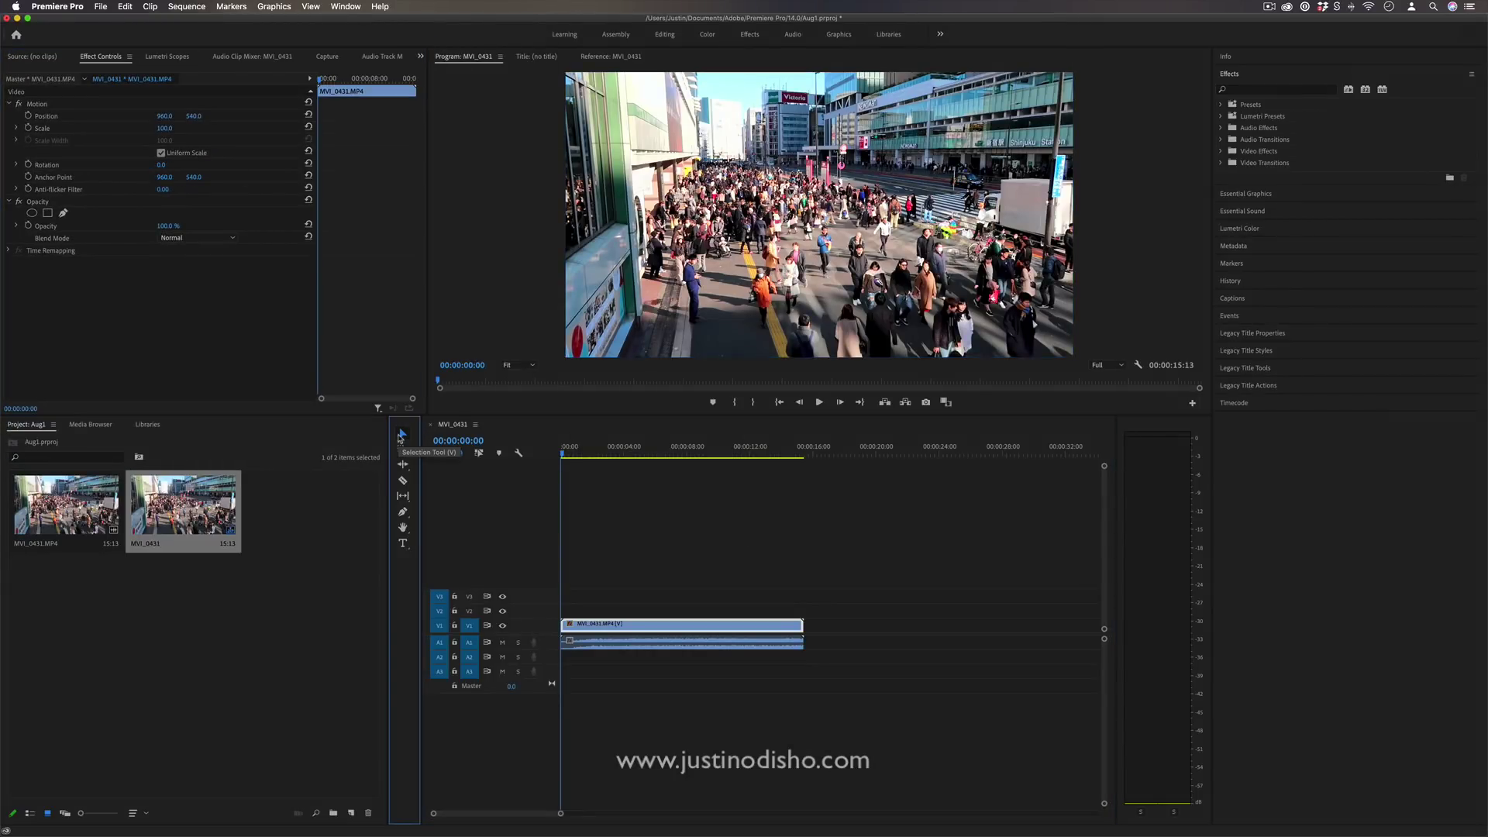
click(55, 178)
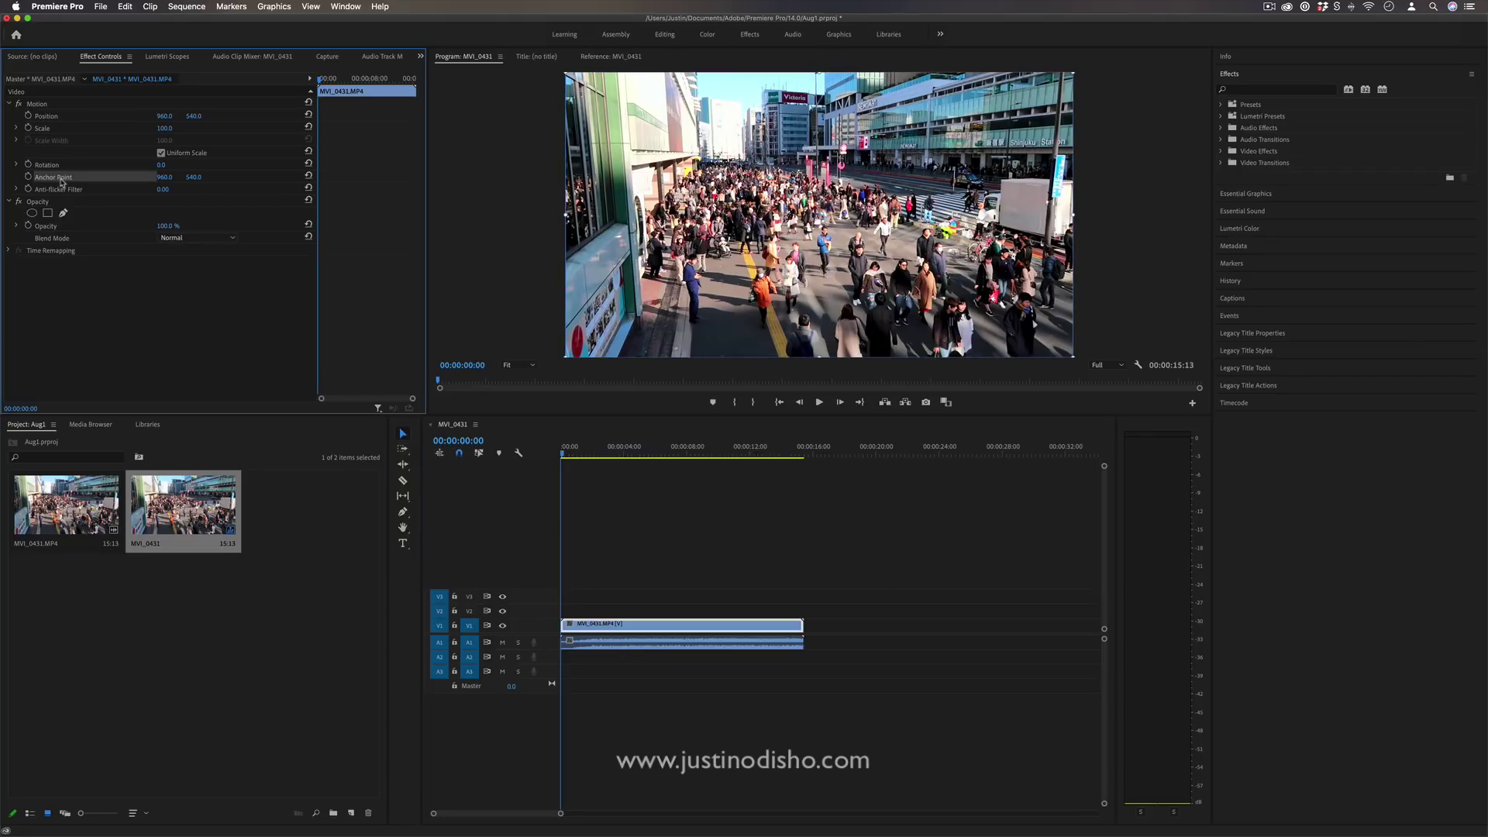
click(459, 54)
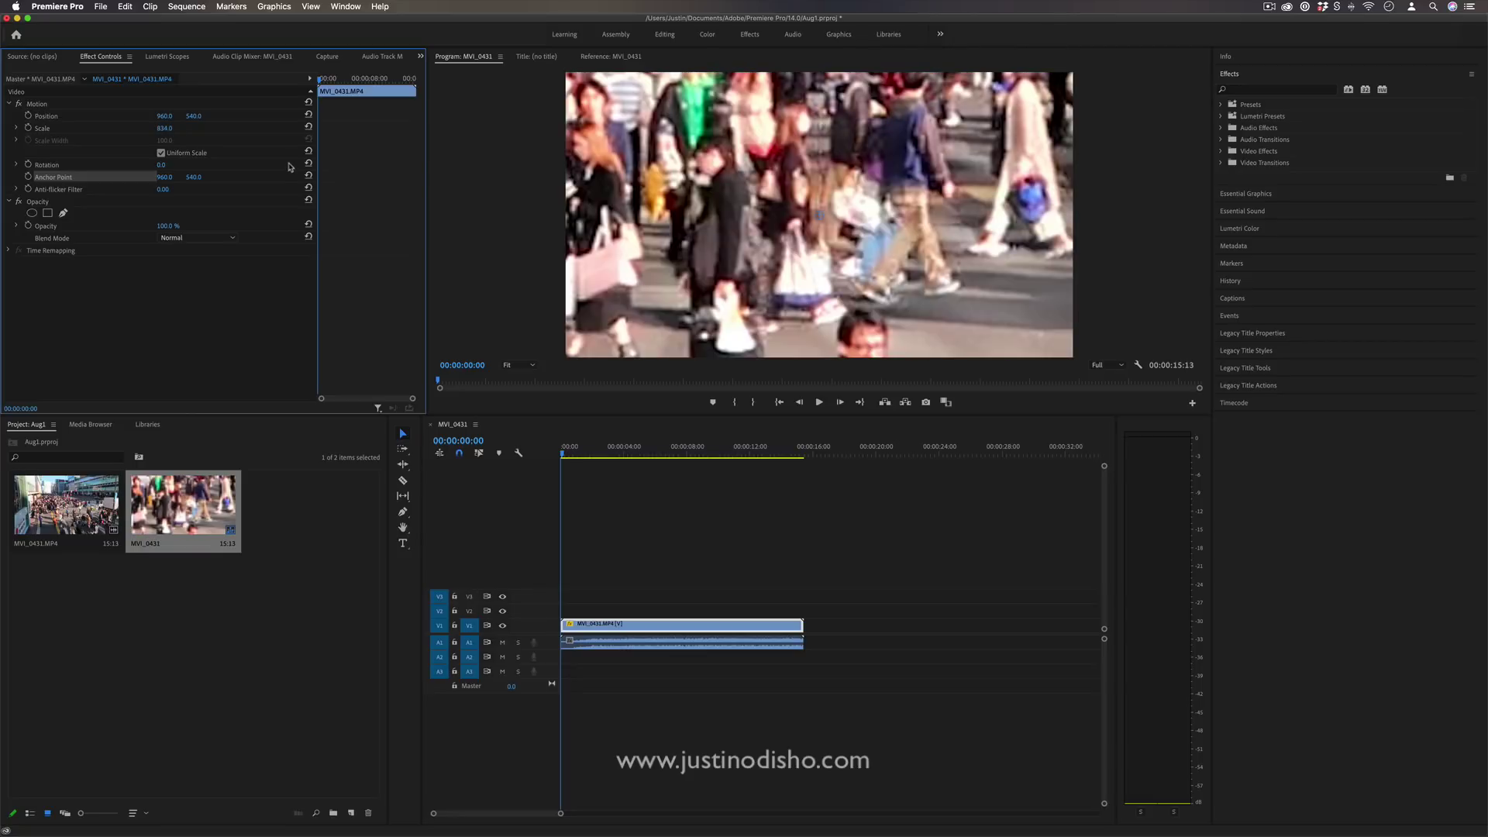
click(309, 130)
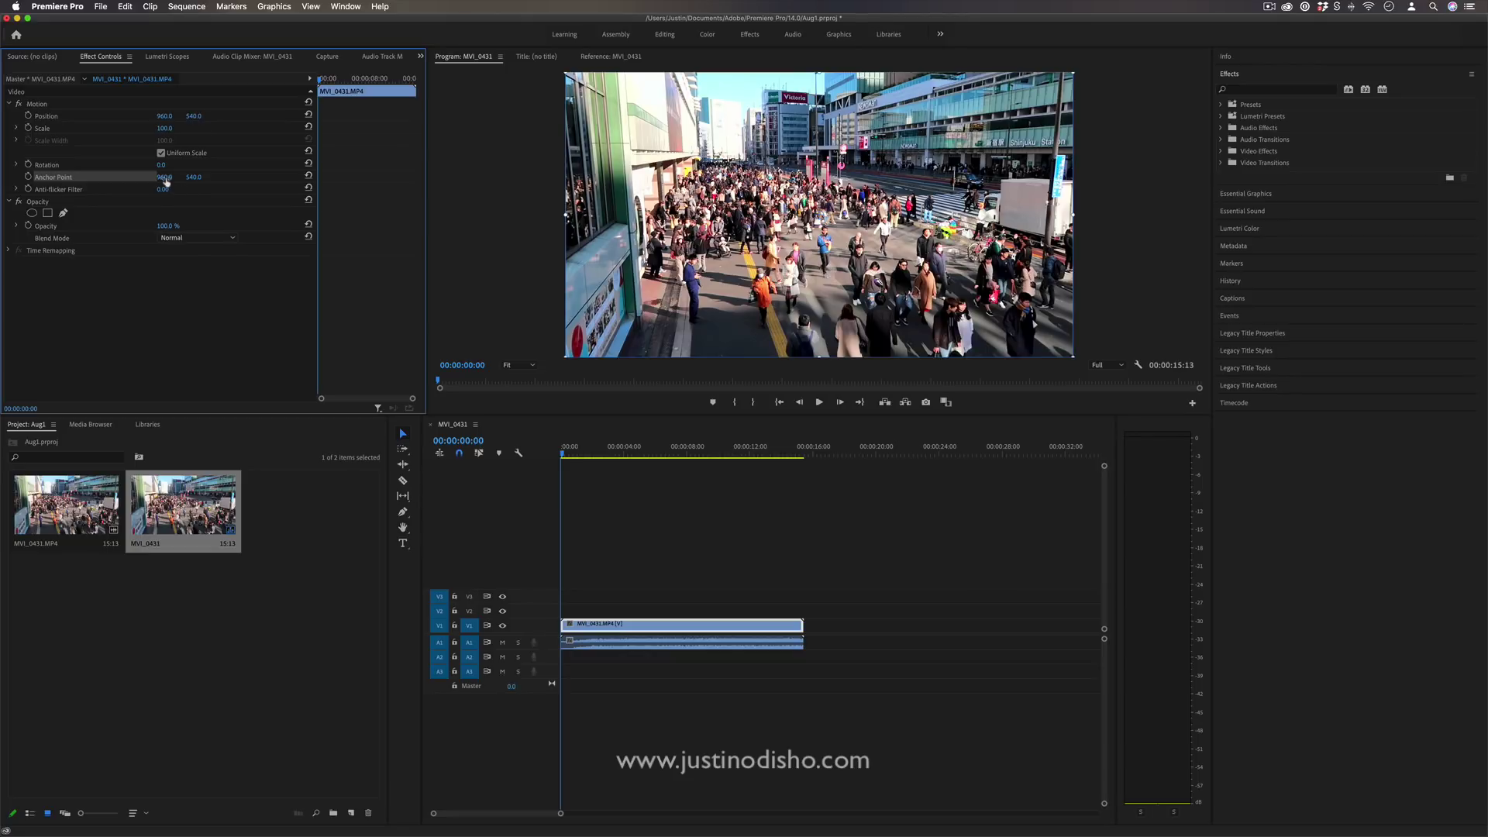
Set the clip's anchor point to 616, 329, its position to 626, 282 and its scale to 111.
drag(164, 176, 31, 177)
drag(194, 177, 109, 176)
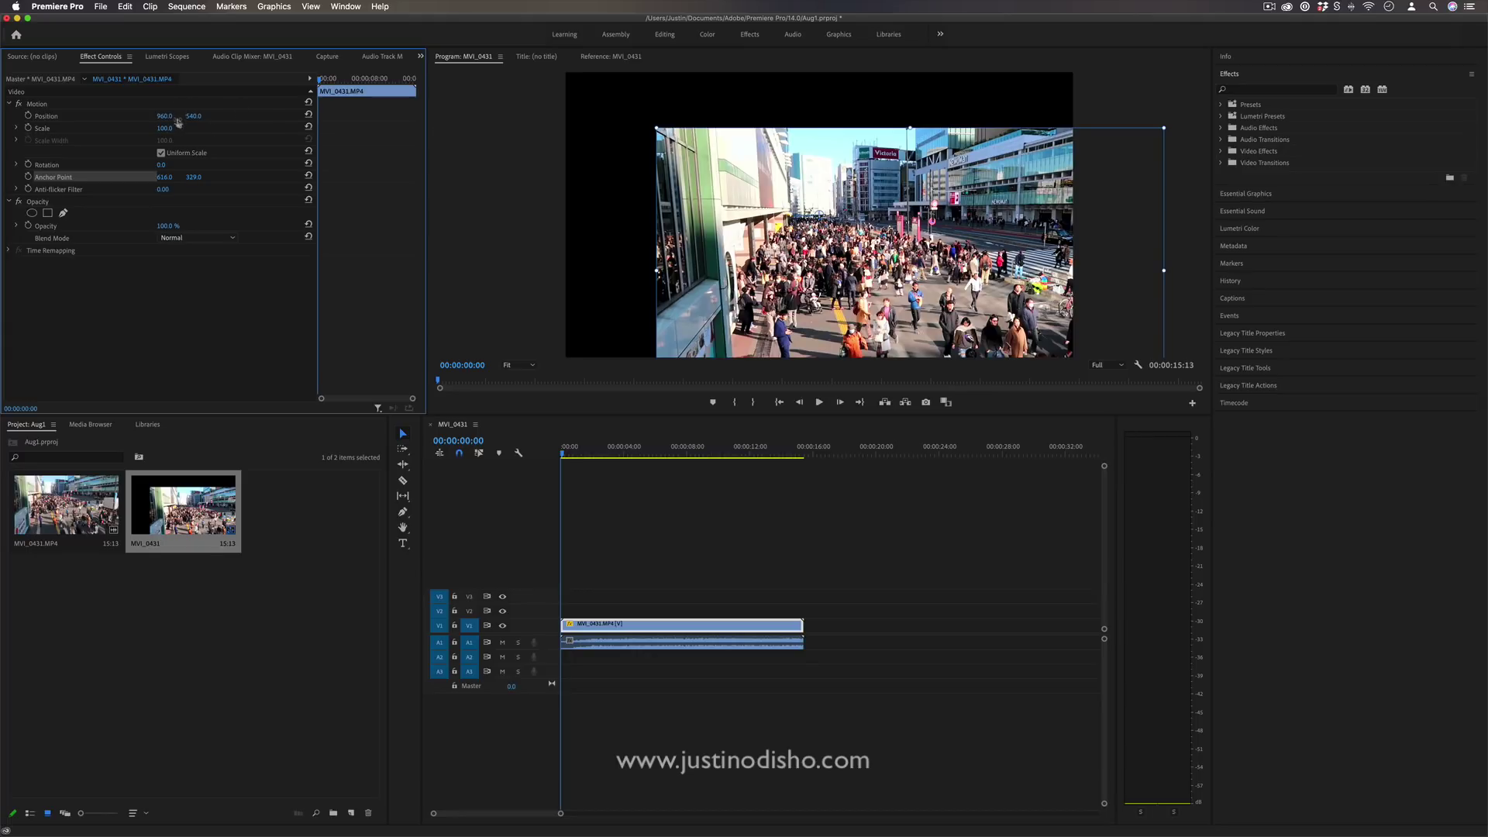
mouse_move(166, 130)
mouse_down()
mouse_move(221, 130)
mouse_move(144, 117)
mouse_move(204, 115)
mouse_move(171, 116)
mouse_up()
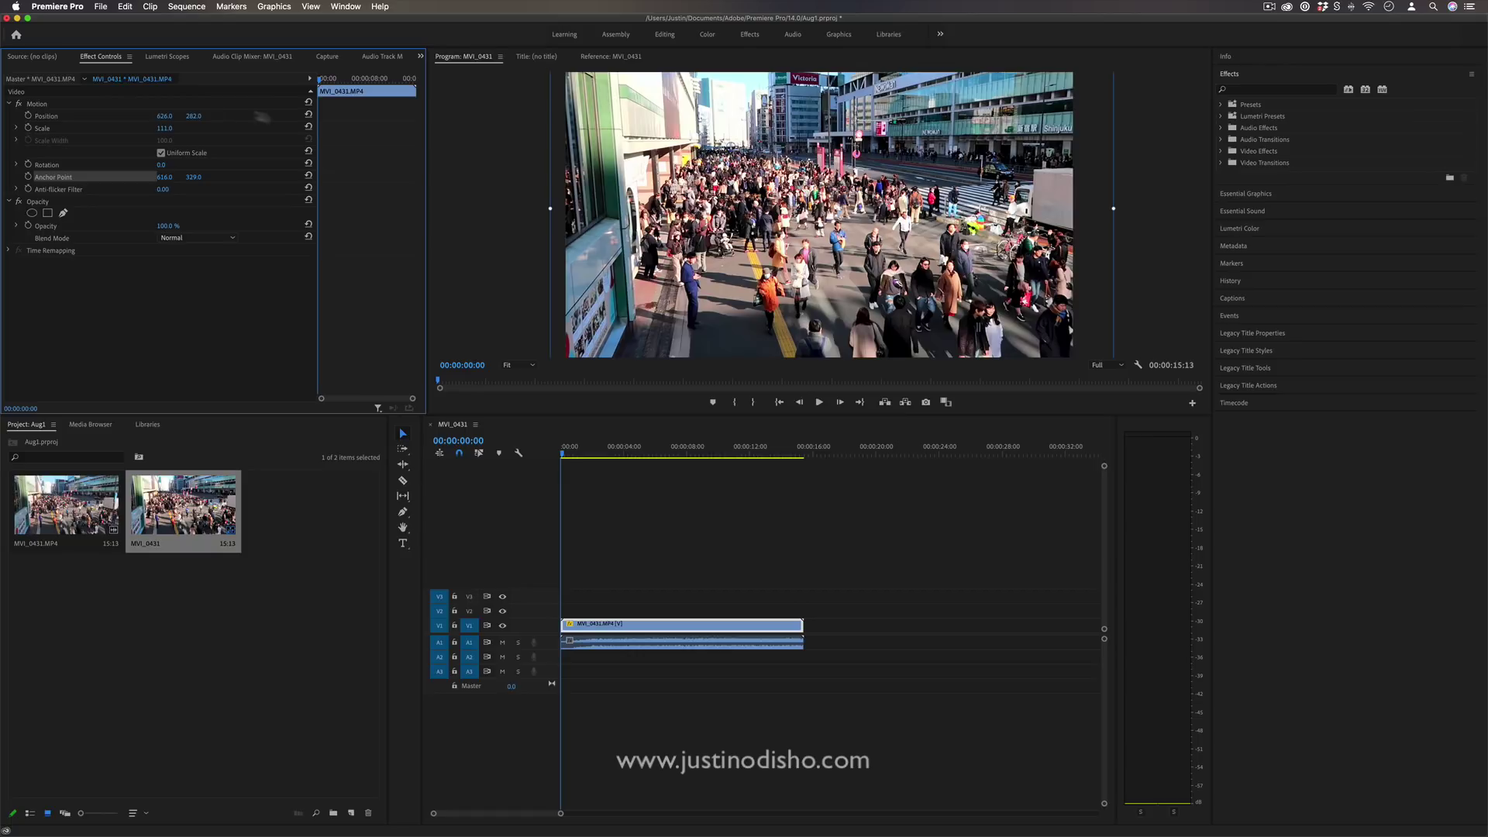
Reset the clip's position, scale and anchor point to their defaults.
click(308, 114)
click(309, 126)
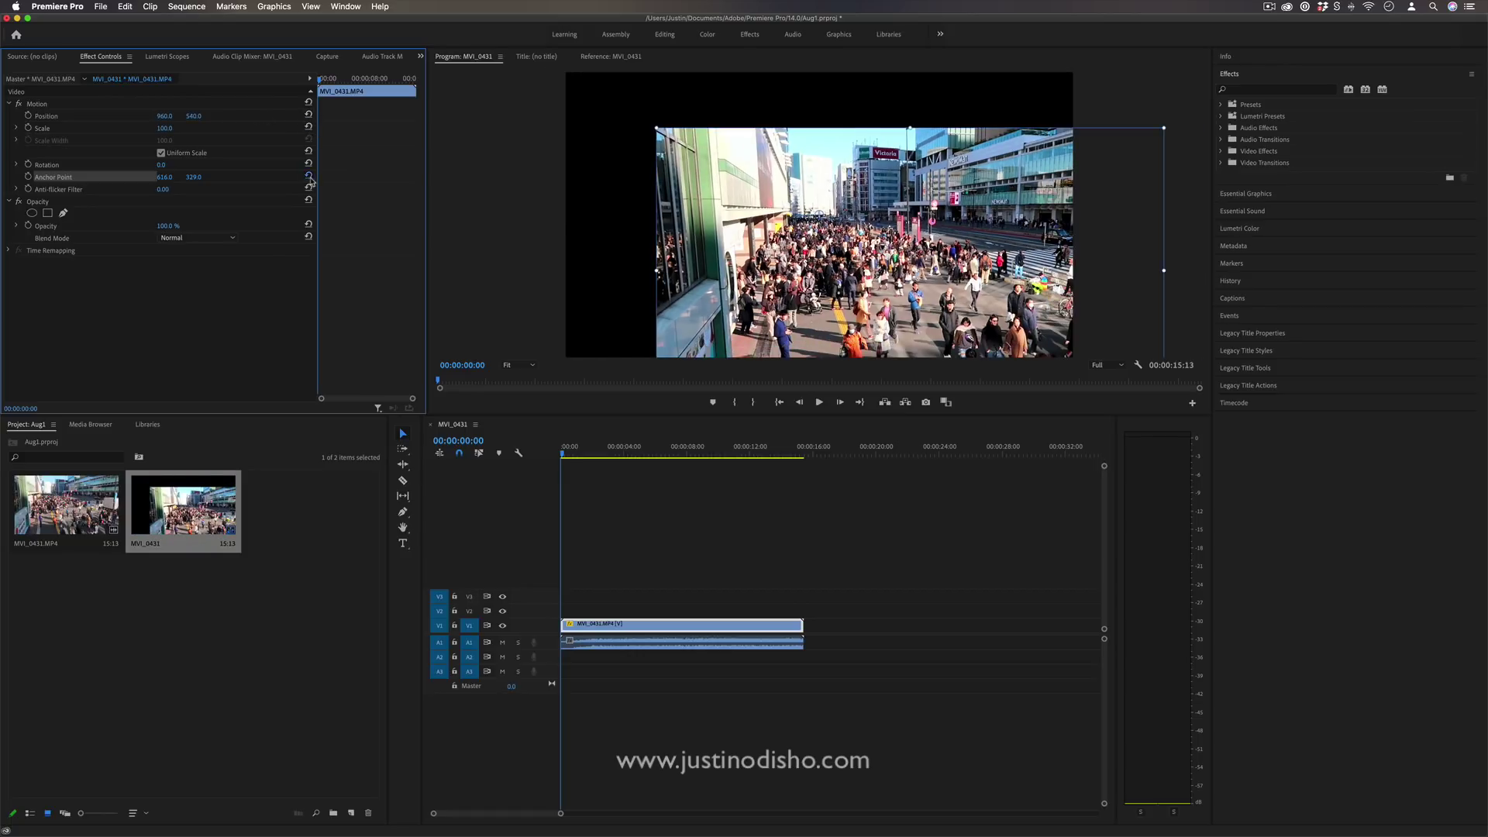
click(308, 176)
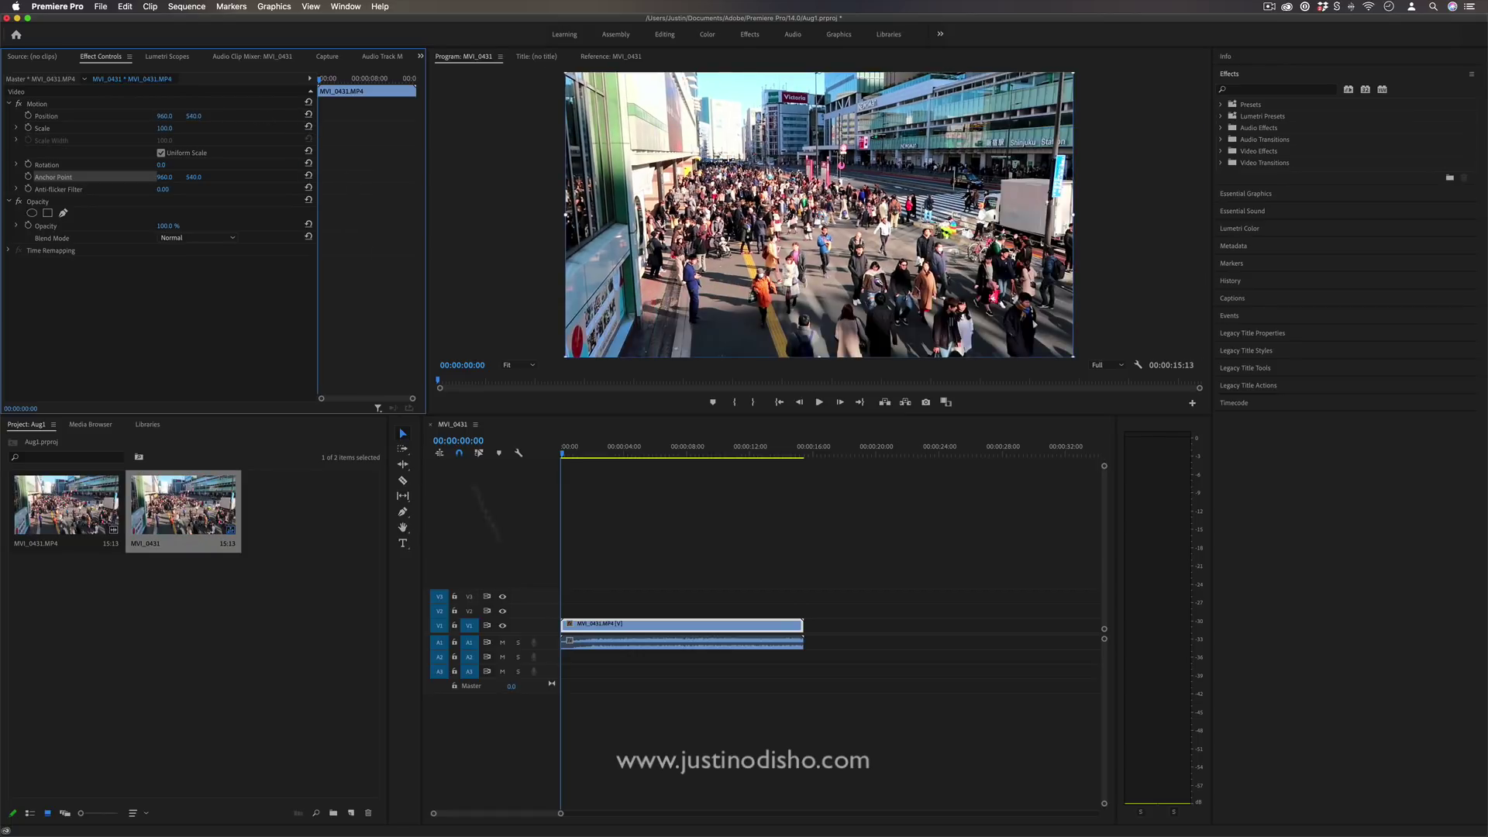
Move the anchor point in the preview to about 1517.5, 404.7 near the white truck and set the scale to 103.
click(403, 434)
click(452, 62)
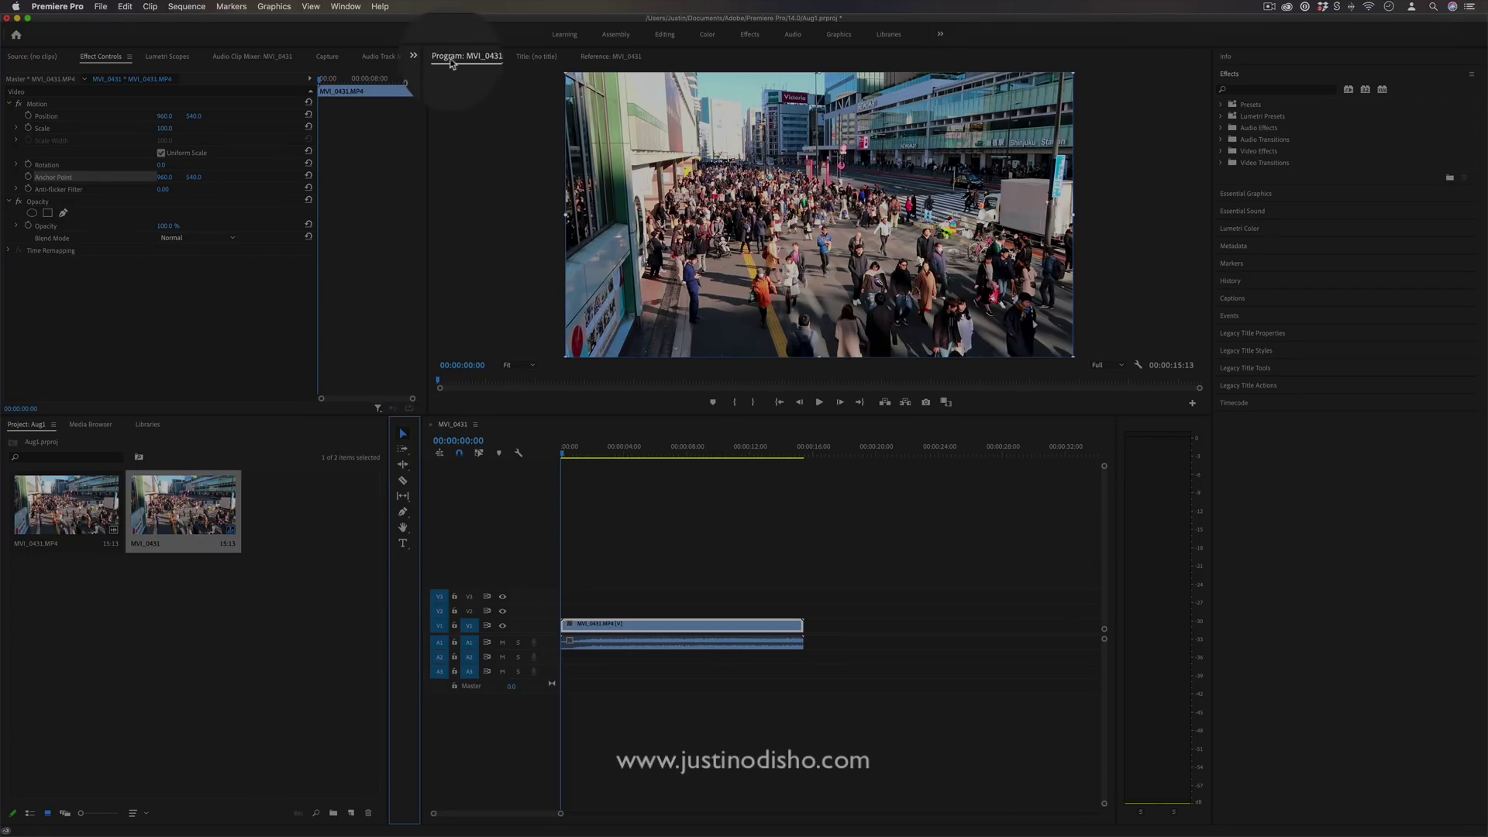
drag(820, 214, 968, 182)
mouse_move(165, 131)
mouse_down()
mouse_move(349, 131)
mouse_move(167, 130)
mouse_up()
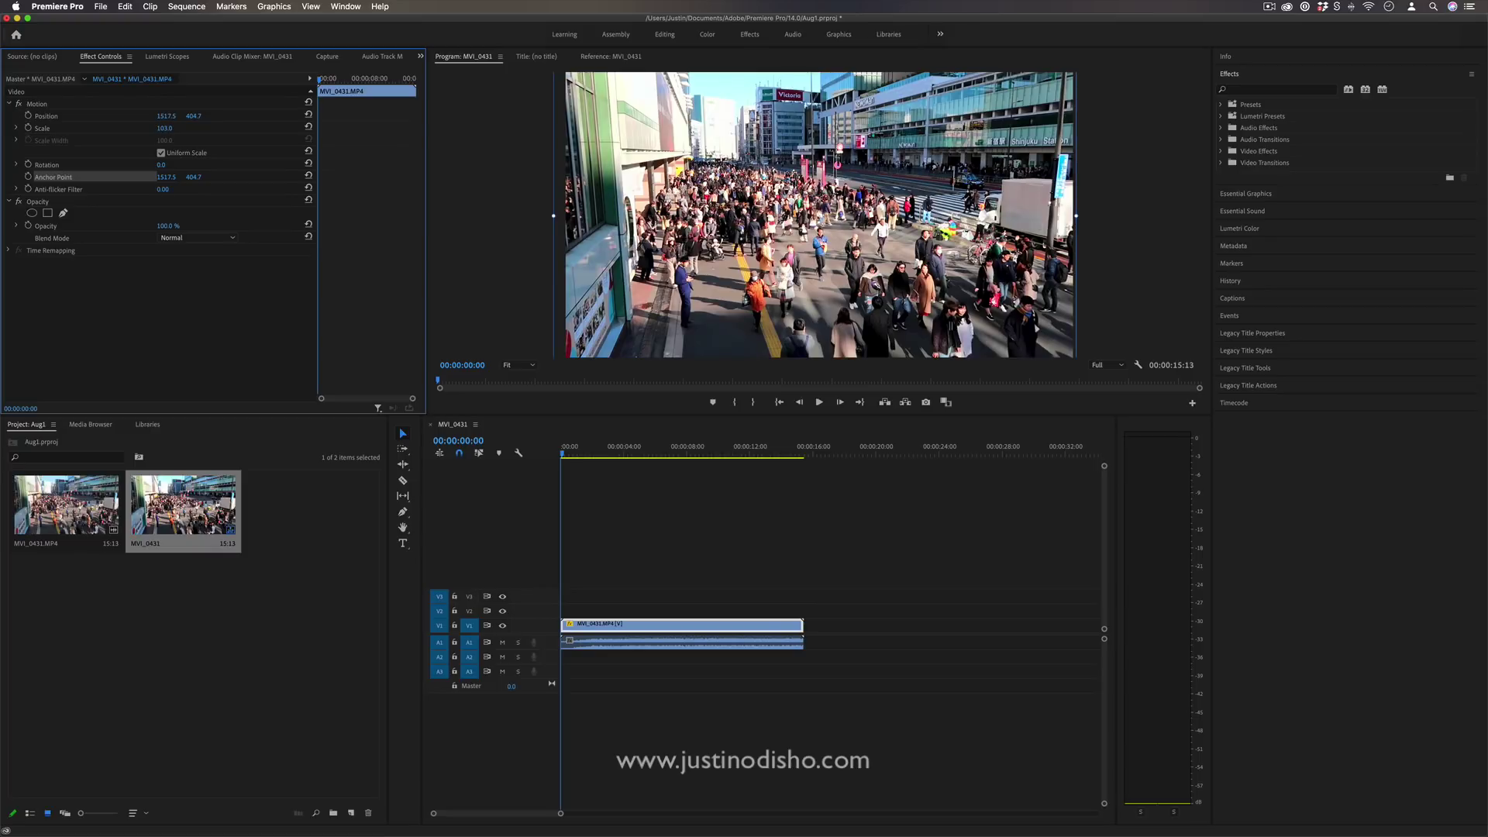
Move the anchor point to the frame's upper-right corner and rotate the clip slightly around it.
drag(969, 179, 1077, 77)
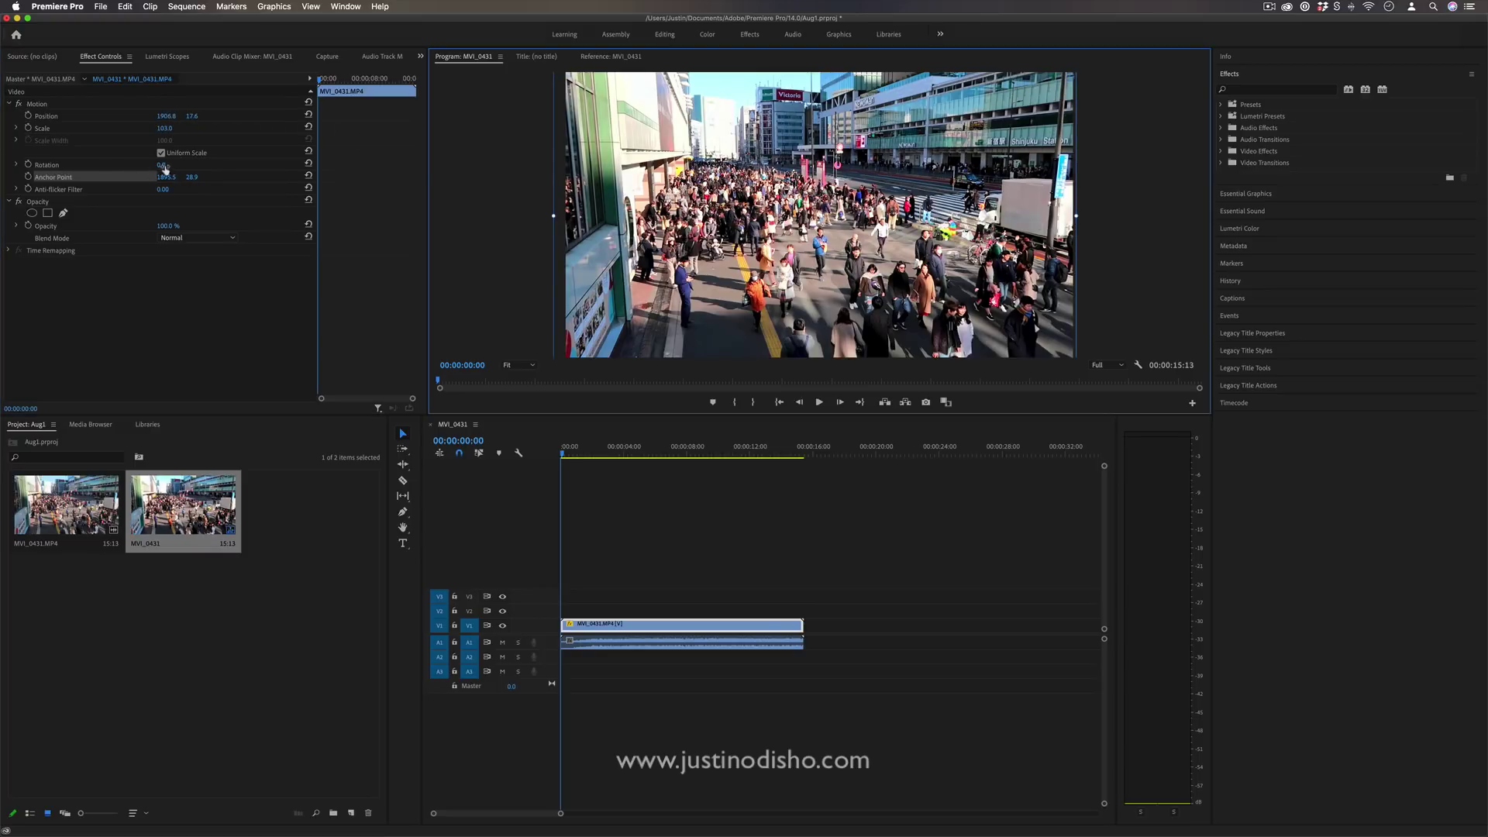
mouse_move(165, 169)
mouse_down()
mouse_move(127, 169)
mouse_move(163, 169)
mouse_up()
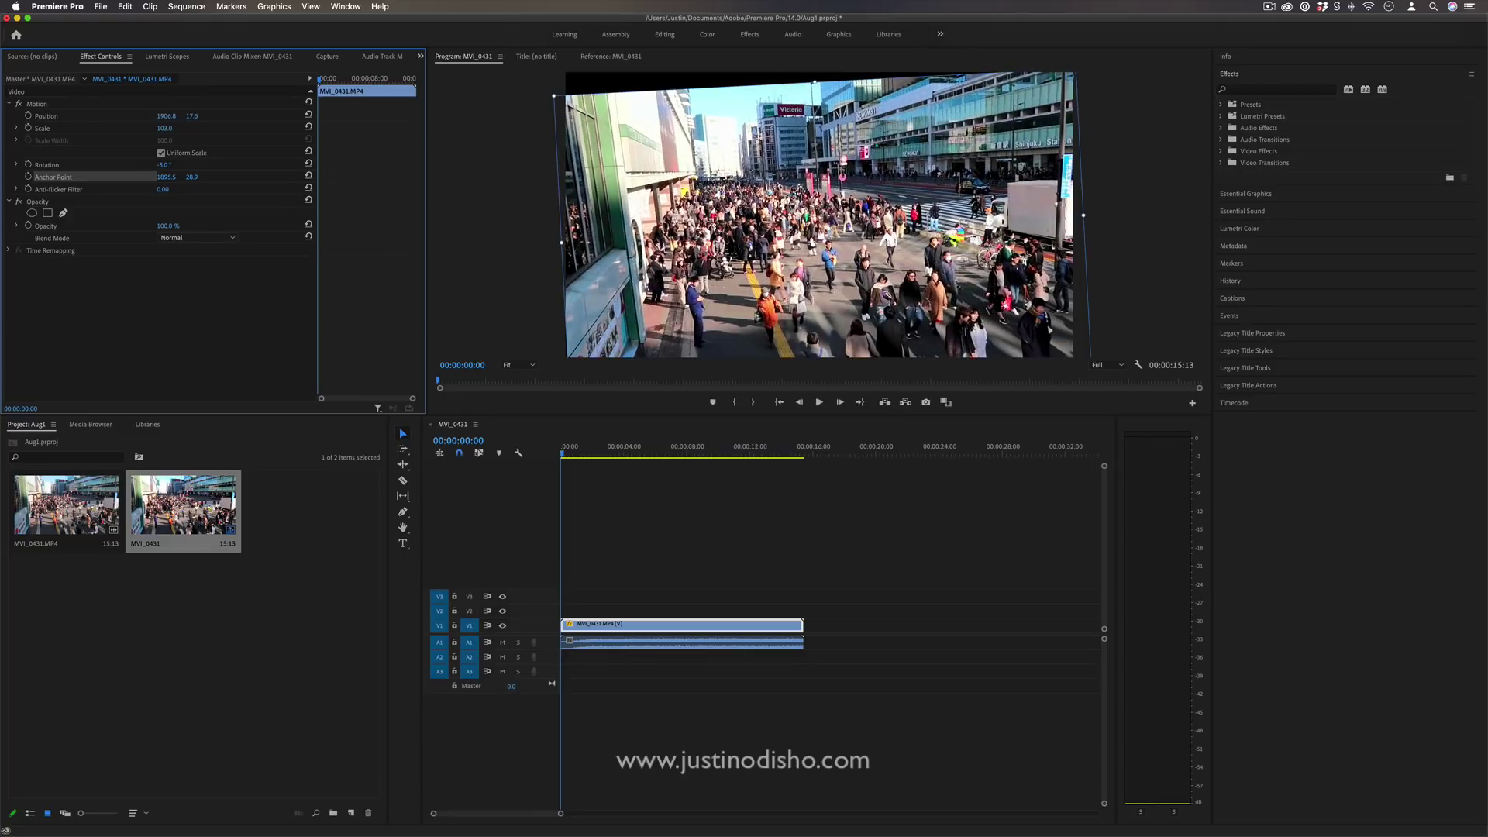
Reset the clip's anchor point, rotation and position, and try rotating the clip around its centre.
click(308, 175)
click(309, 163)
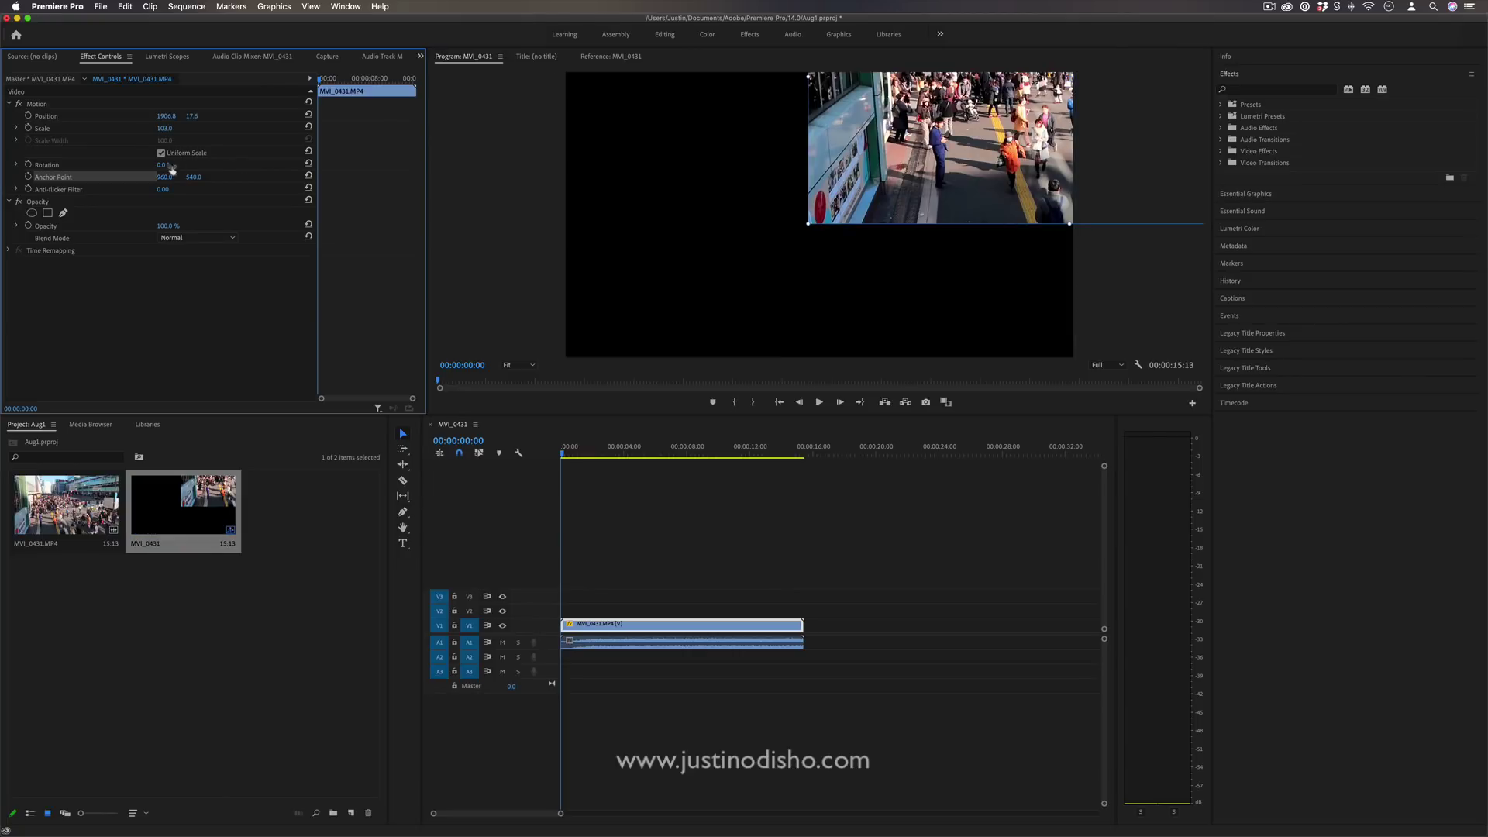
click(308, 115)
mouse_move(162, 166)
mouse_down()
mouse_move(256, 165)
mouse_move(176, 164)
mouse_up()
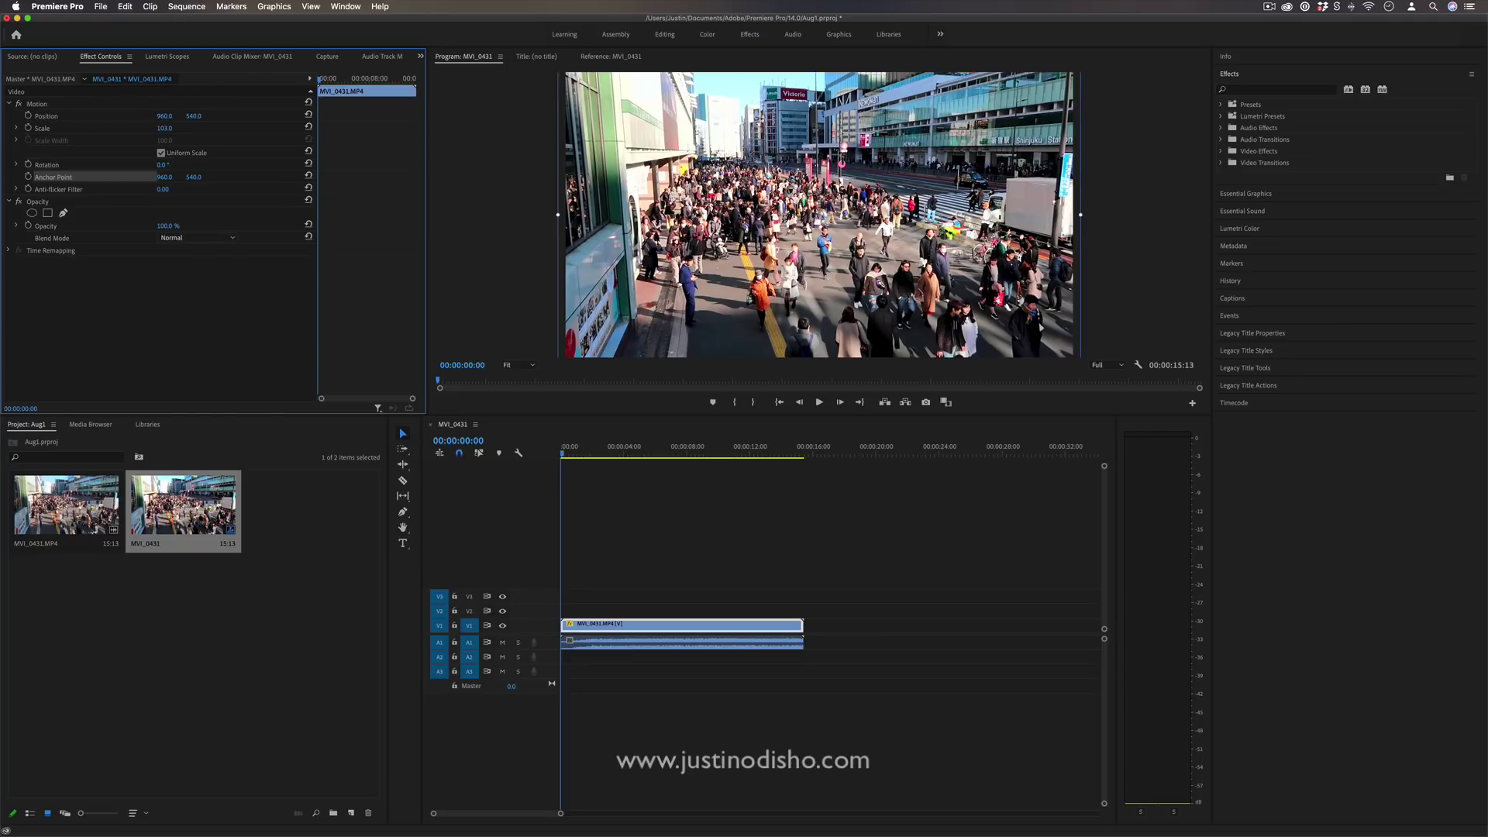
Move the clip's anchor point in the preview to about 581, 376.6 and set the scale to 102.
click(820, 217)
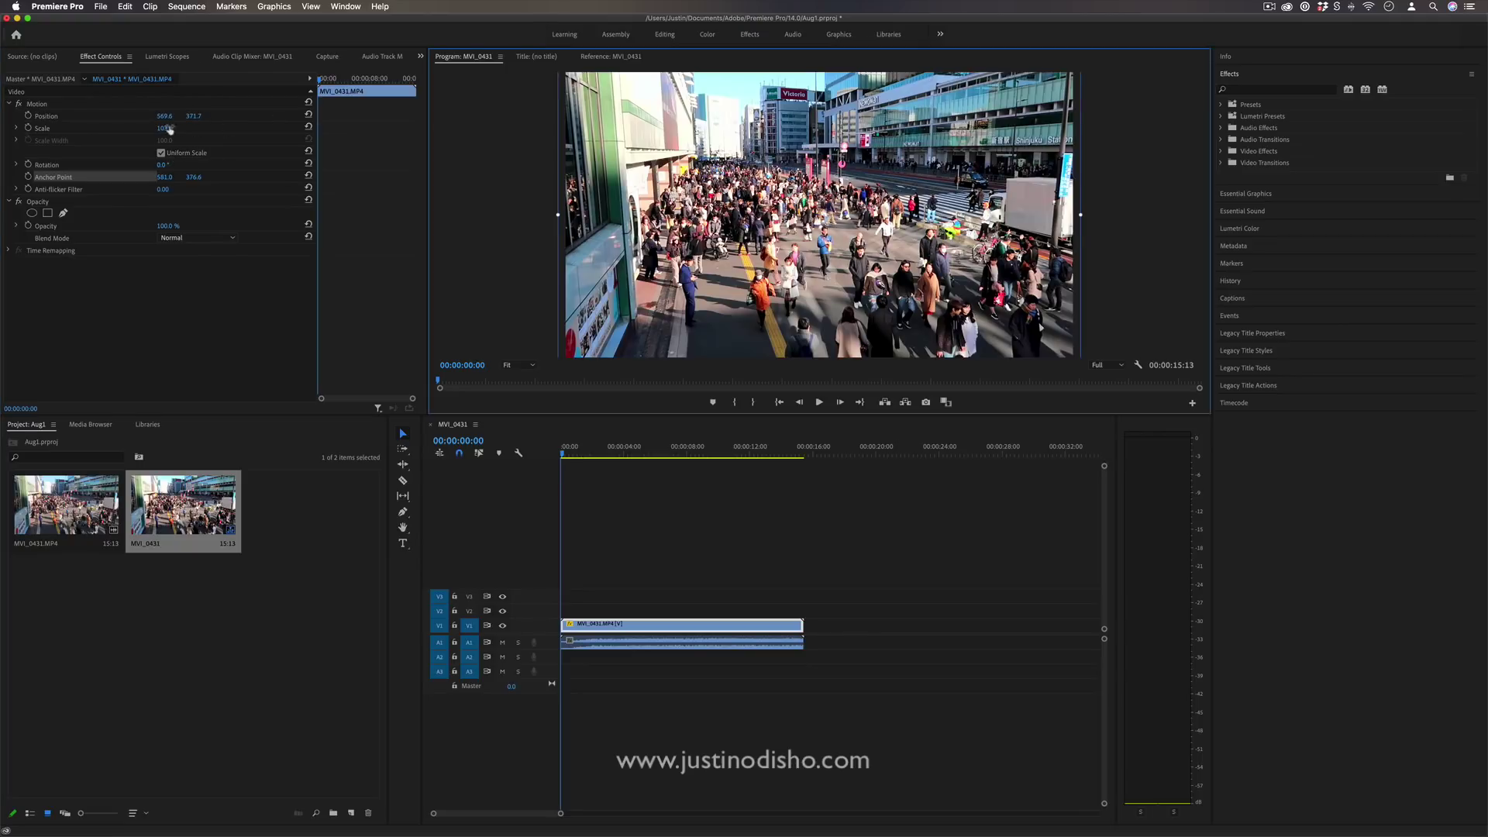
mouse_move(167, 129)
mouse_down()
mouse_move(305, 129)
mouse_move(177, 128)
mouse_up()
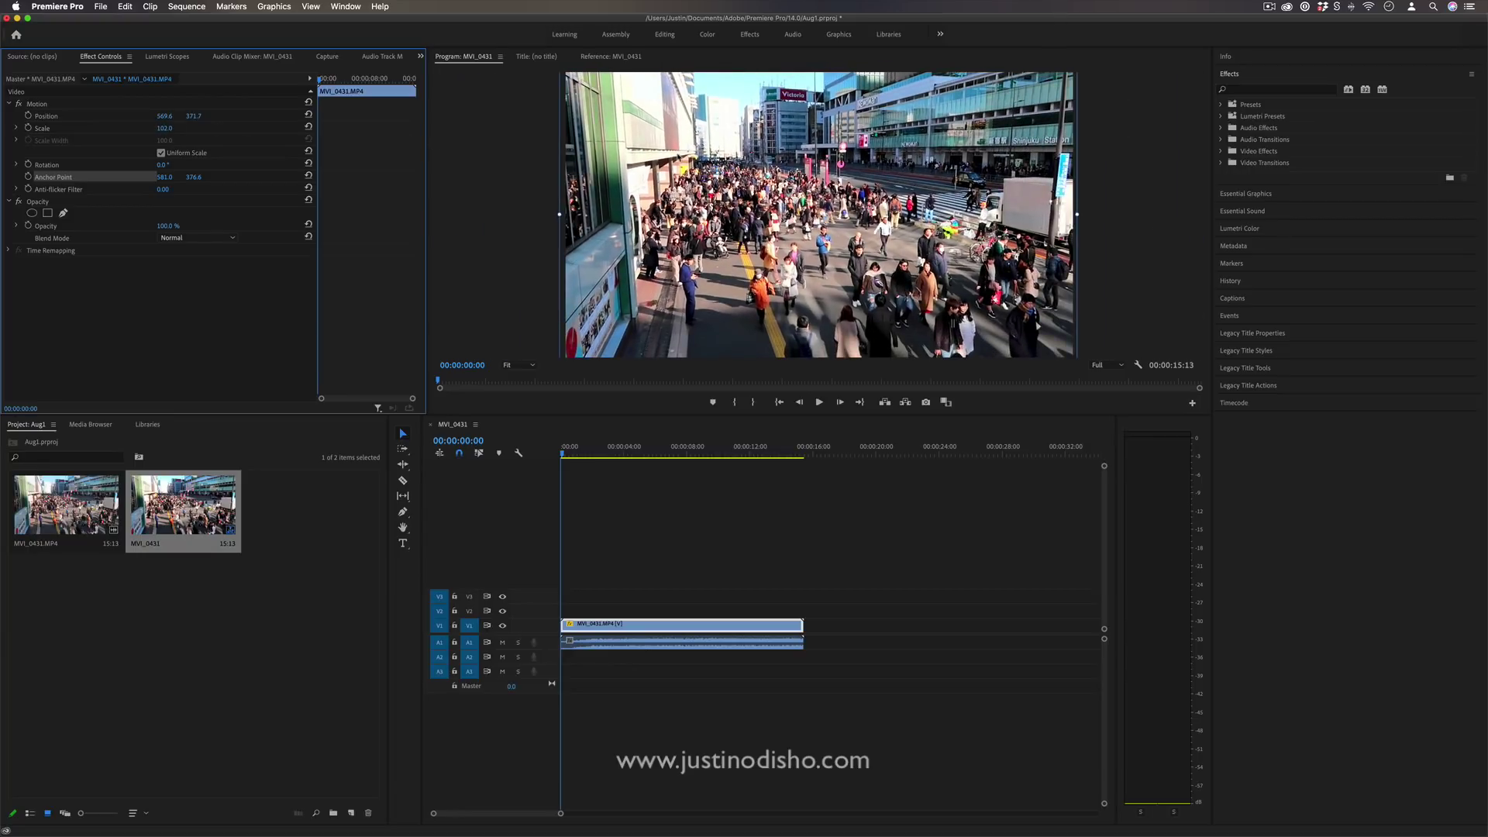
Search the effects for "magnify" and apply the Magnify effect to the street clip on V1.
click(1253, 90)
text(magnify)
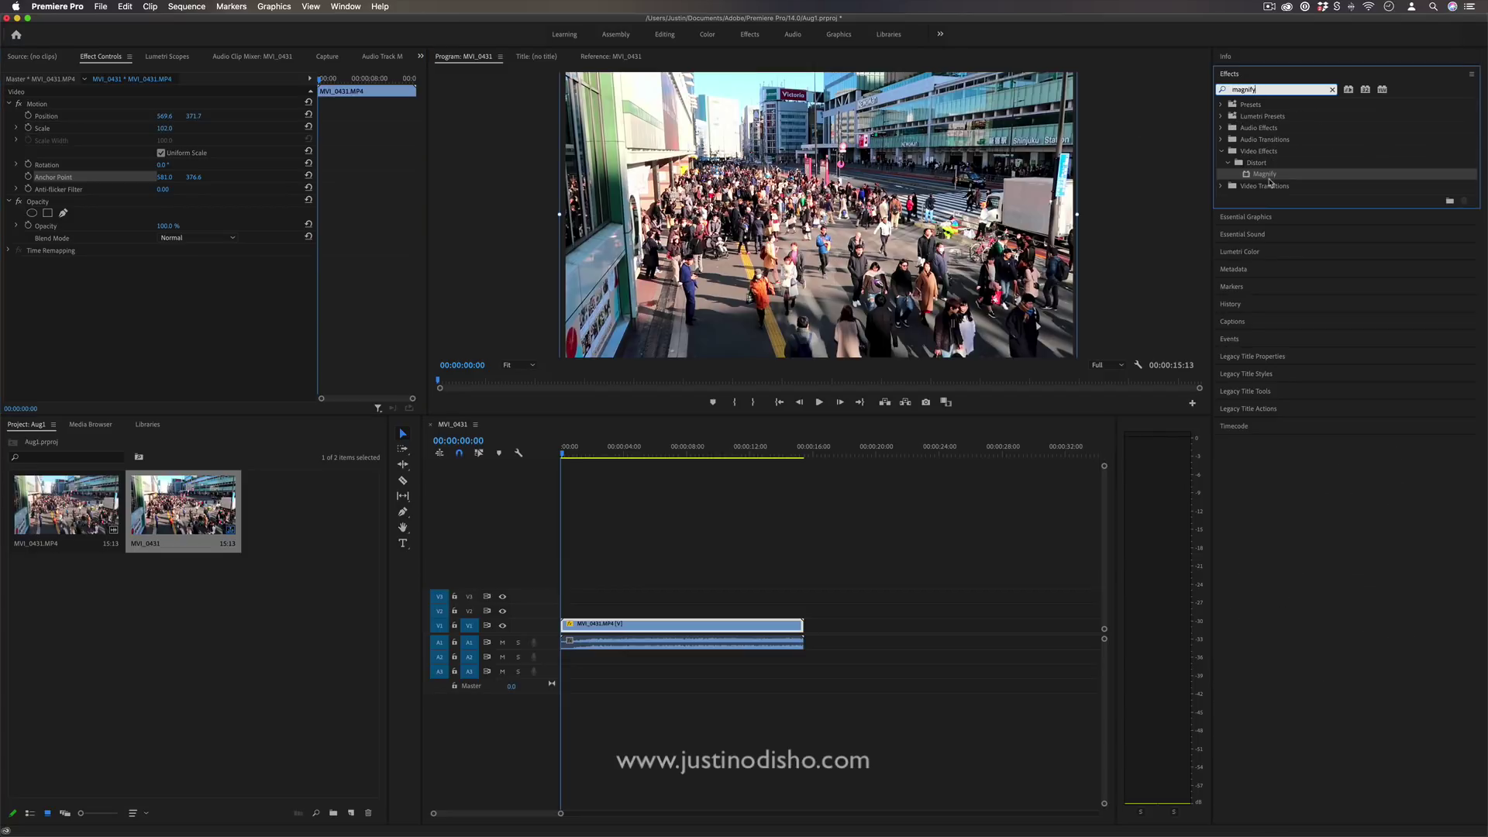
drag(1265, 174, 682, 624)
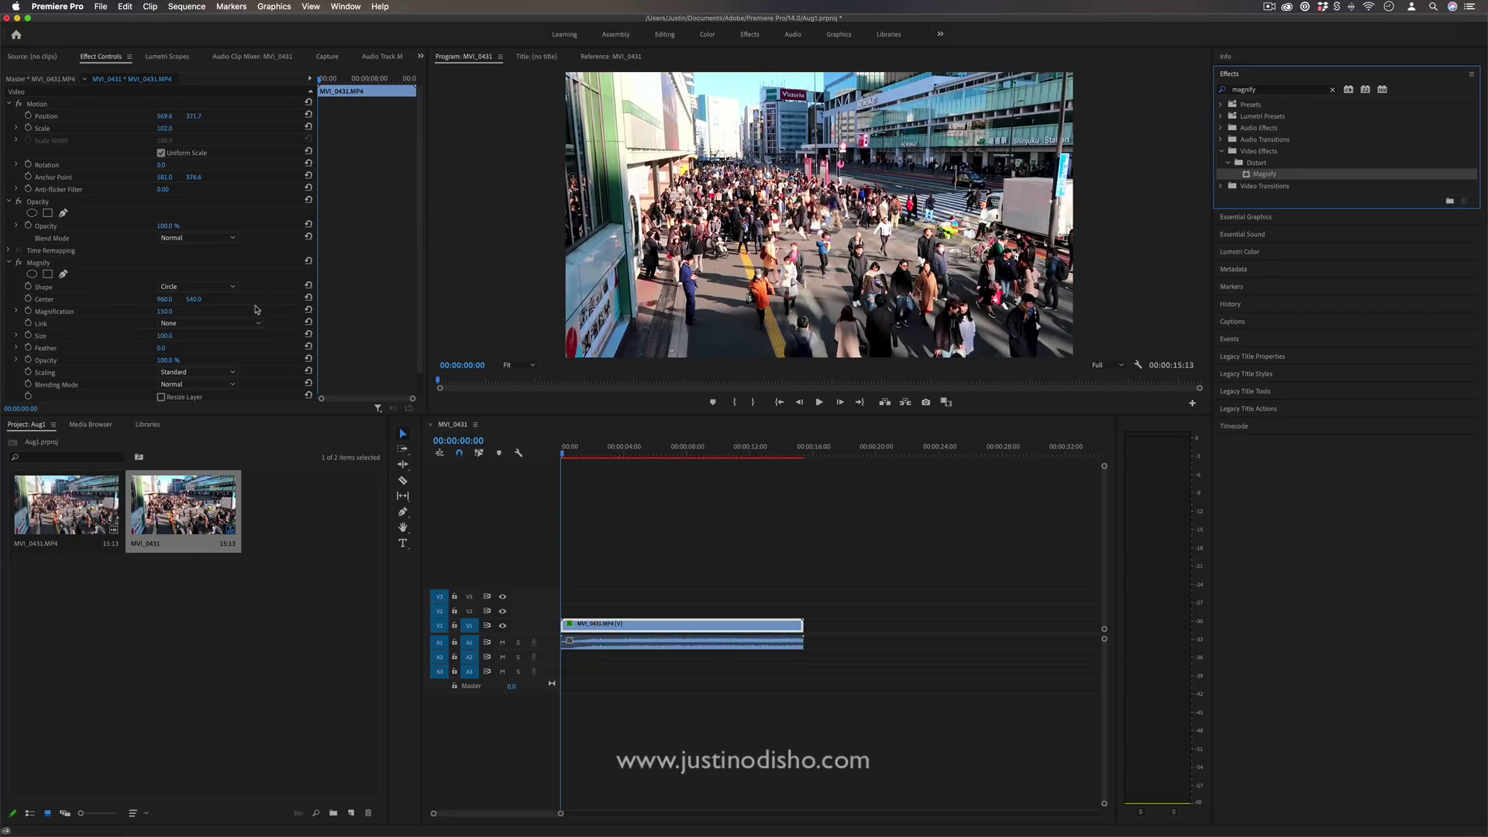
Set the Magnify effect's magnification to 211 and its size to 290.
drag(198, 314, 240, 314)
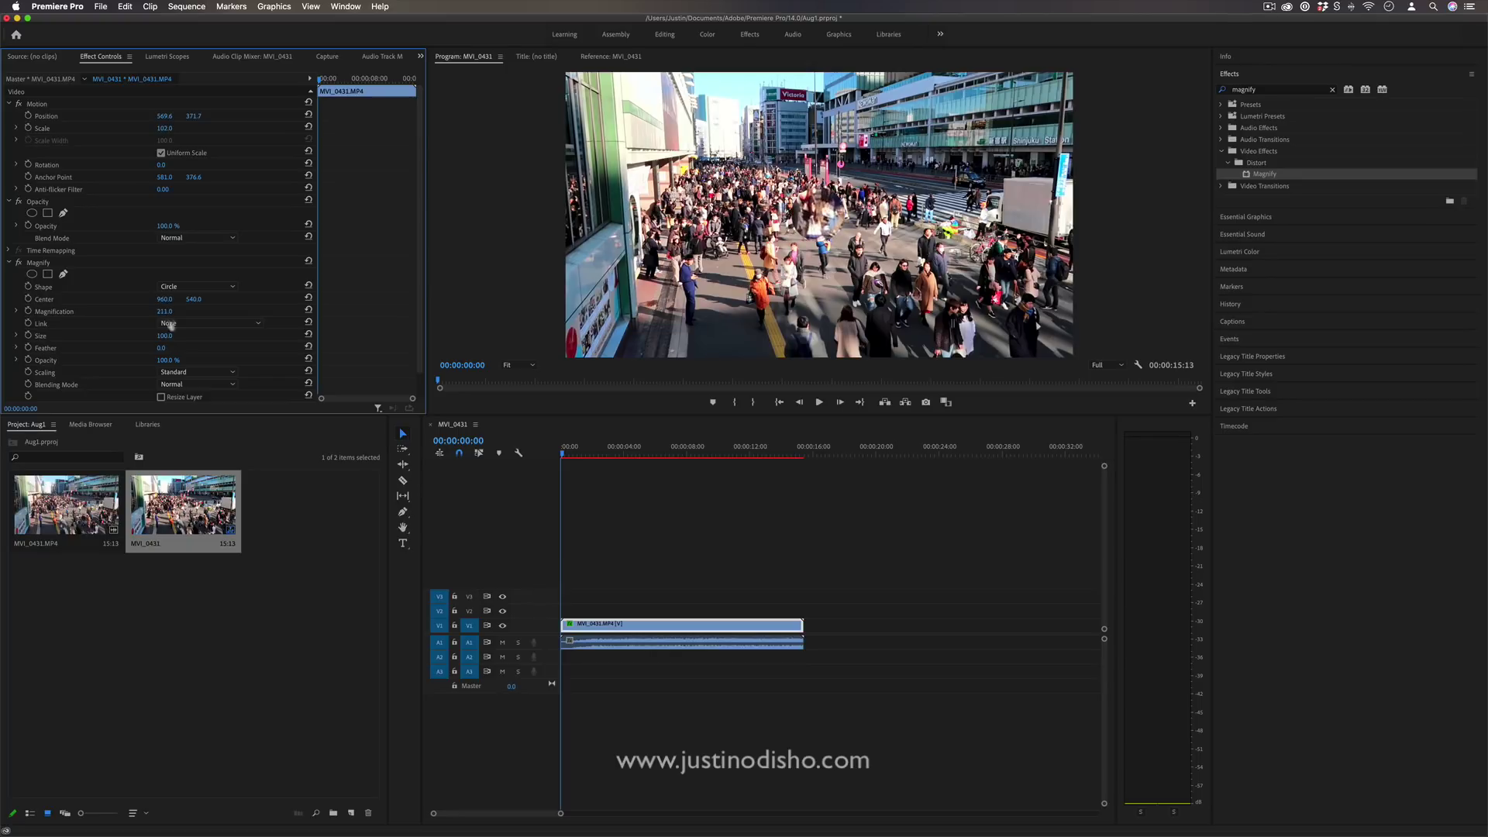
drag(165, 345, 312, 345)
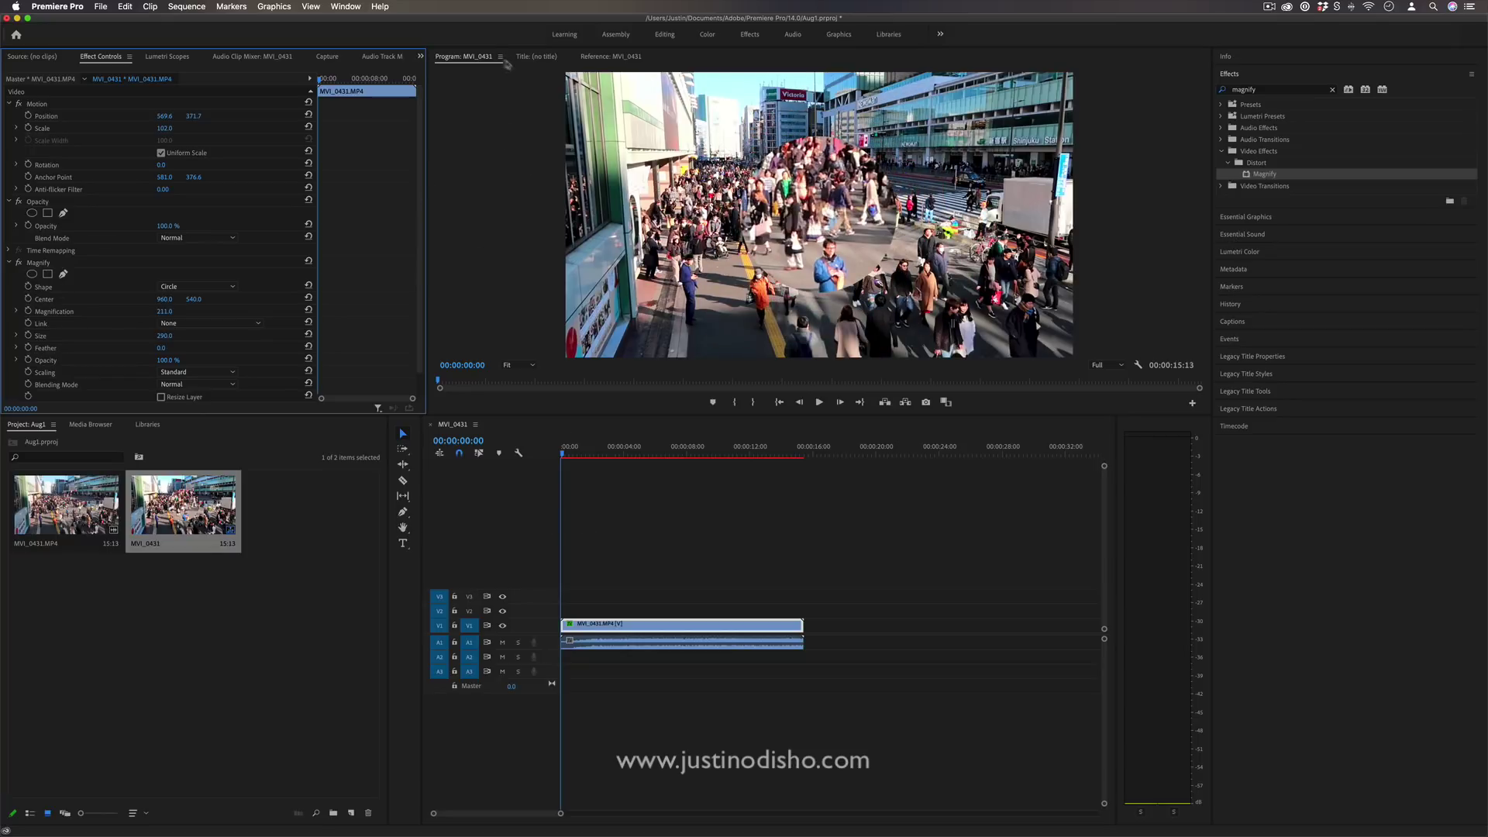
Move the Magnify effect's centre in the preview to the crowd near the truck and change the effect's shape.
click(479, 58)
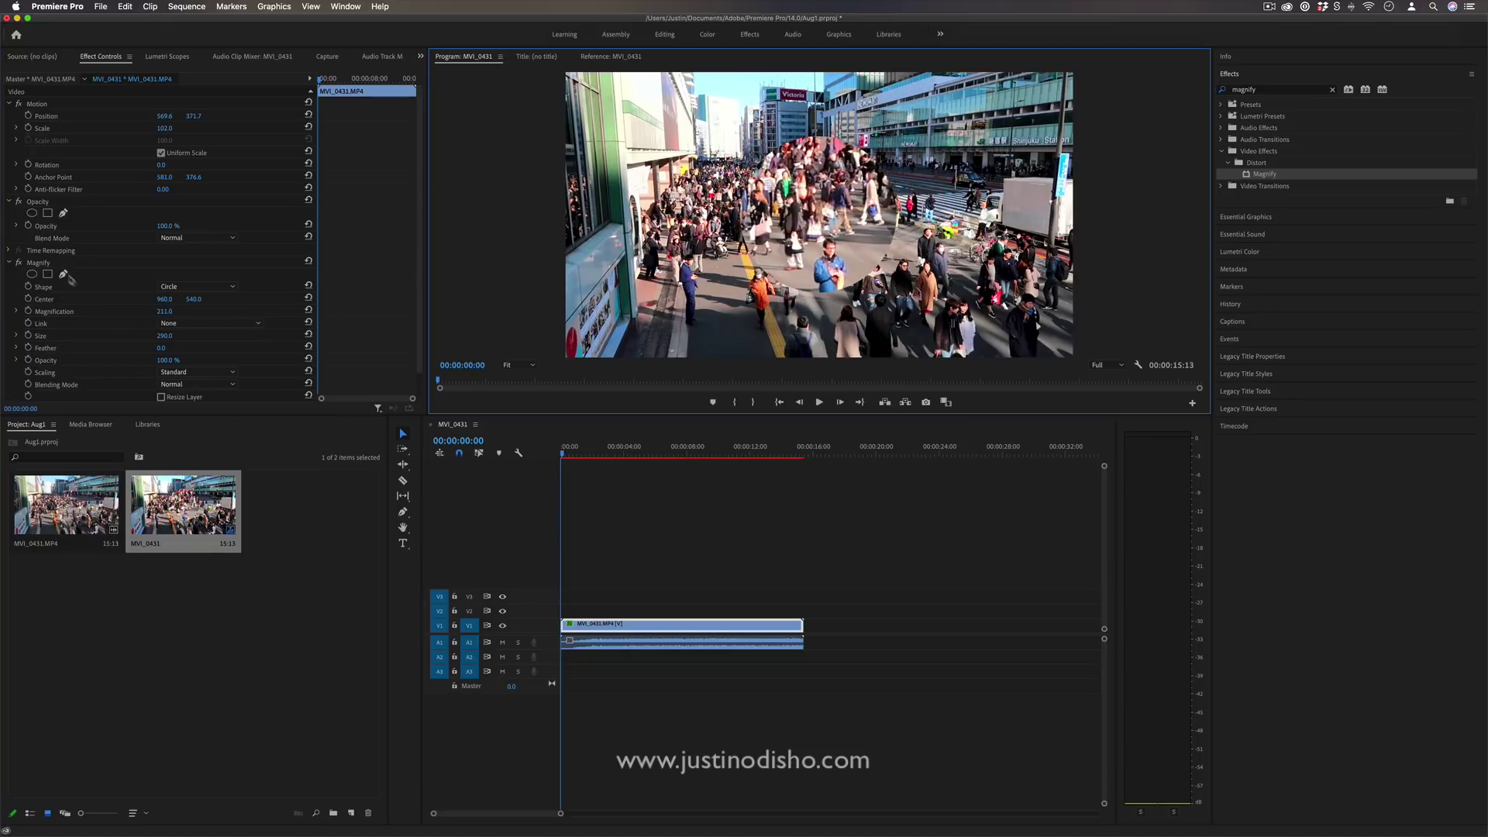
click(37, 264)
drag(819, 214, 998, 271)
click(201, 287)
click(186, 307)
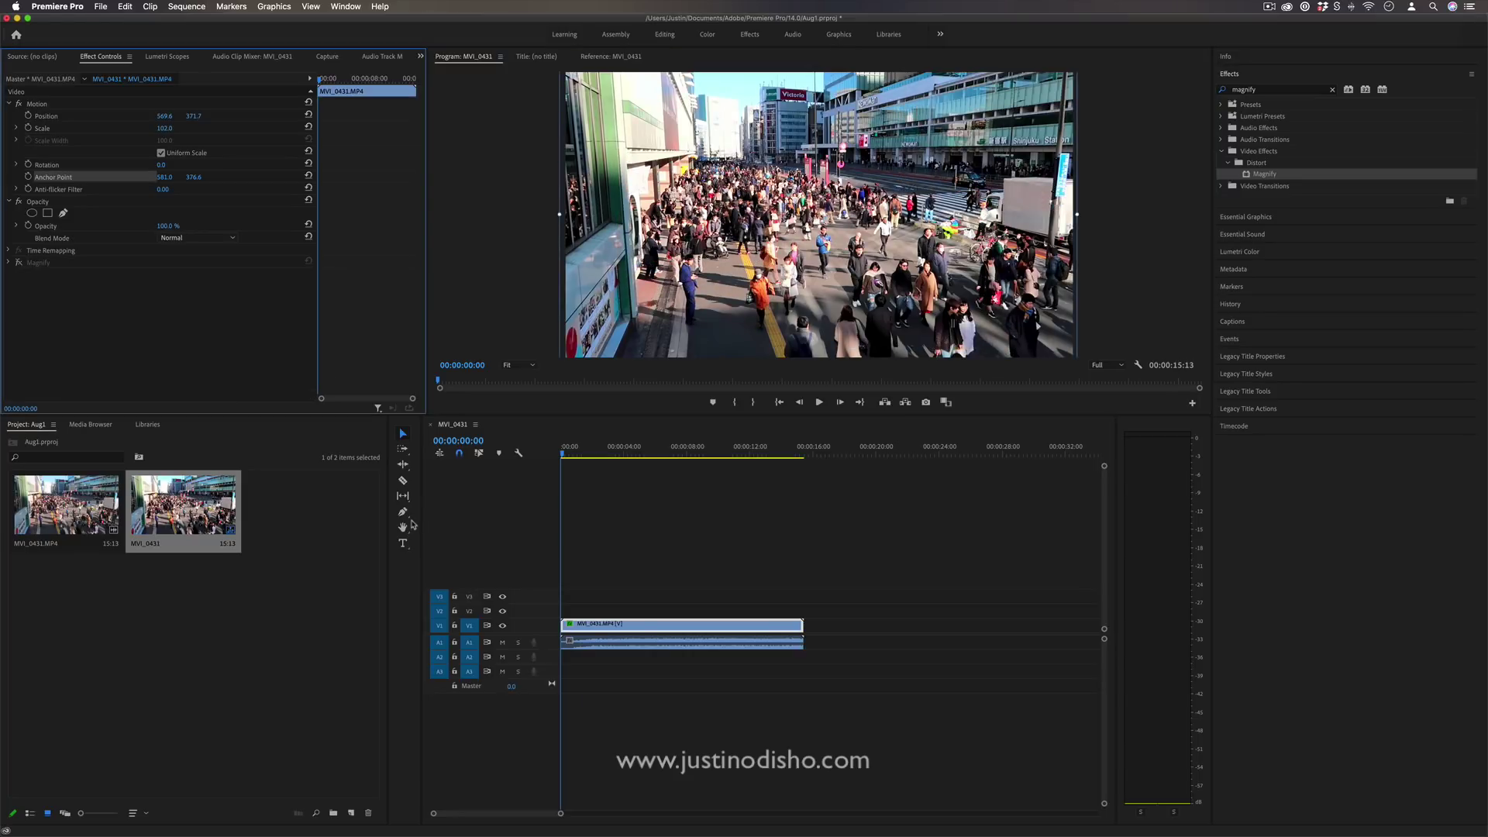
Draw a gray rectangle with the Rectangle tool across the upper middle of the frame as a new graphic.
click(403, 513)
click(450, 524)
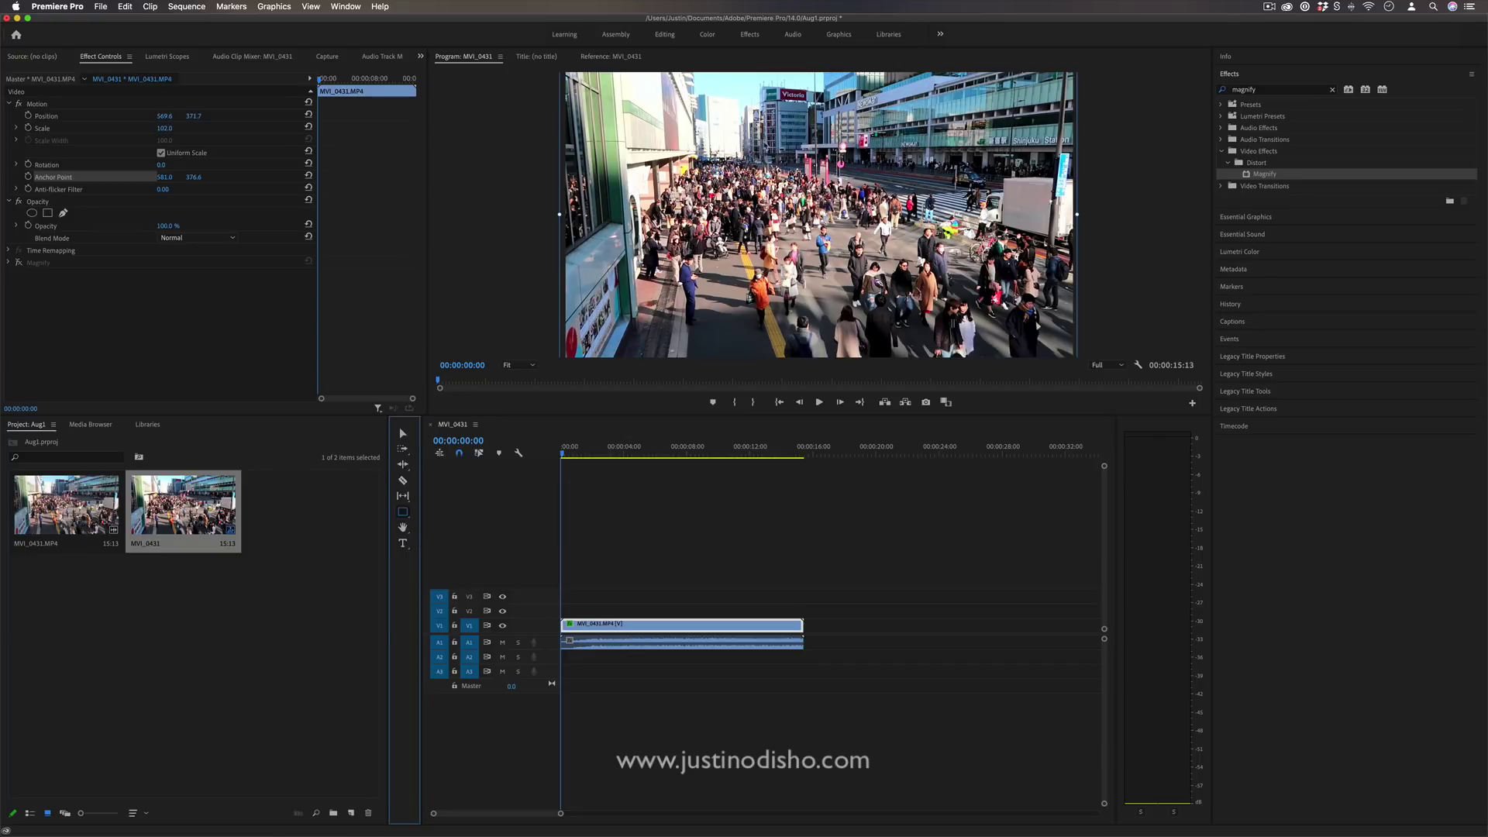
click(671, 512)
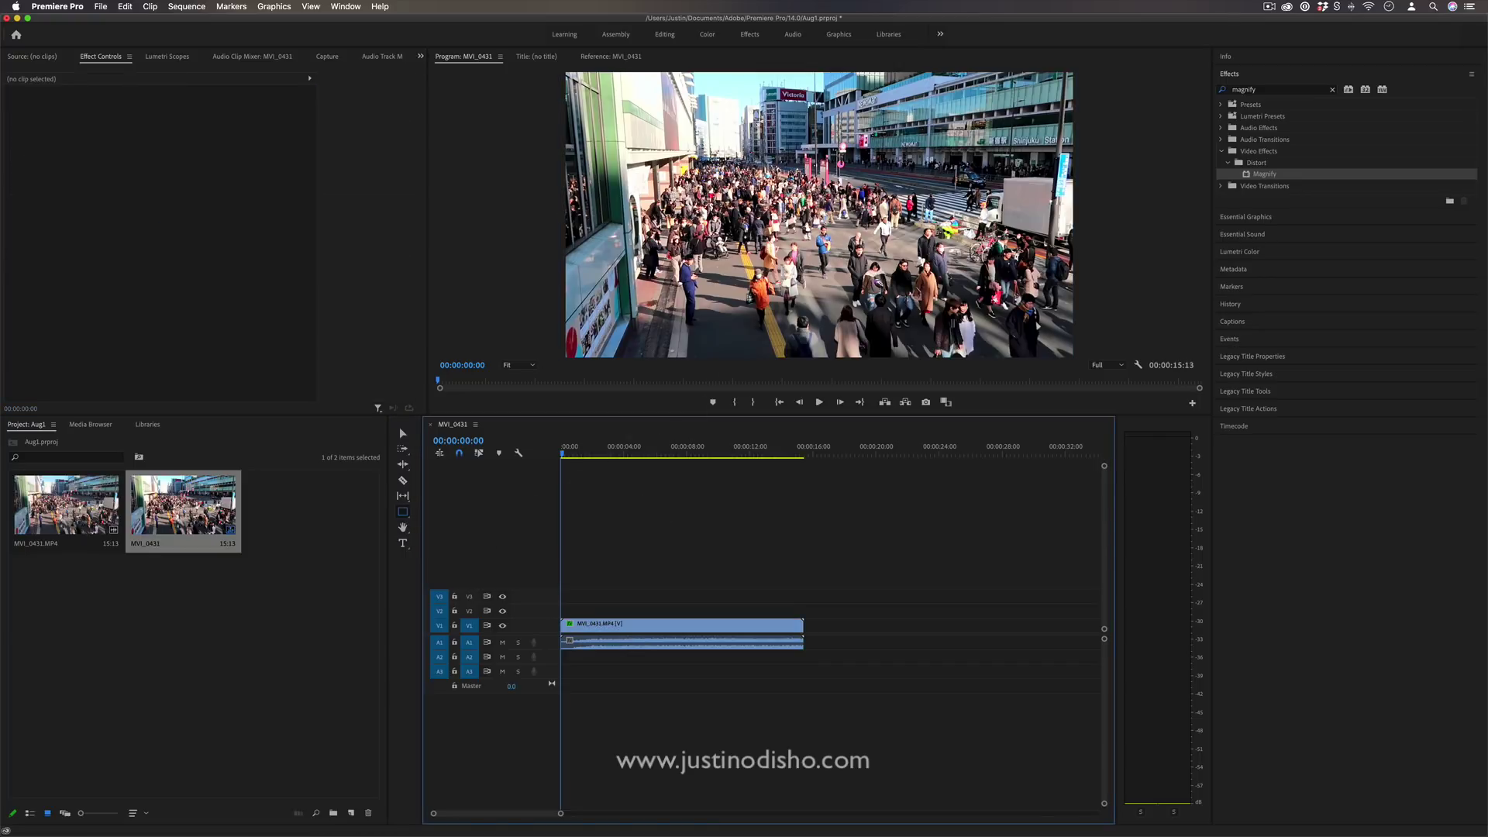
mouse_move(728, 151)
mouse_down()
mouse_move(860, 266)
mouse_move(961, 280)
mouse_move(958, 263)
mouse_move(941, 286)
mouse_move(928, 249)
mouse_move(941, 244)
mouse_up()
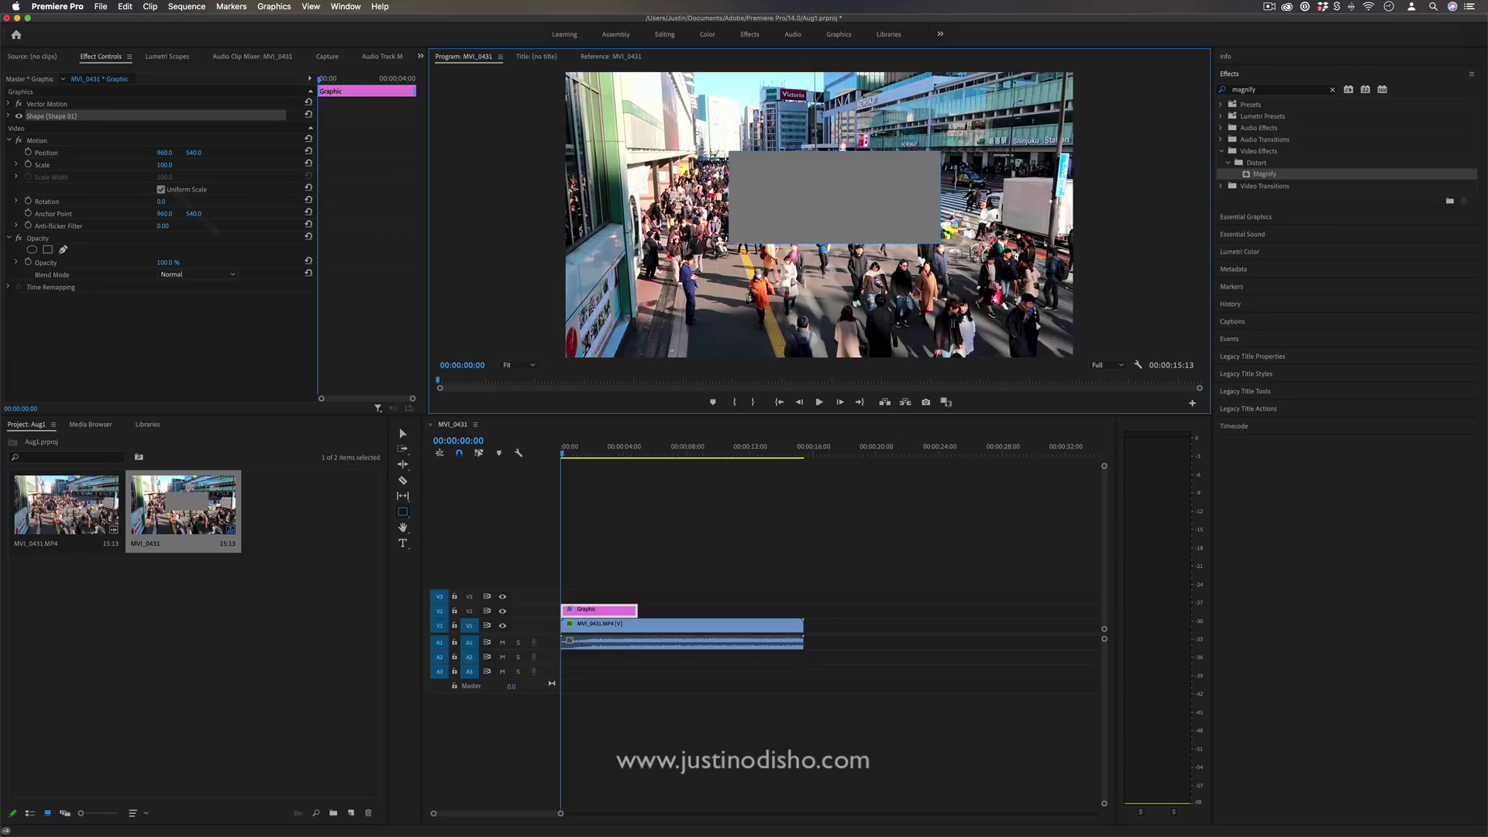
Rotate the rectangle graphic 7° around its default centre anchor point.
click(79, 117)
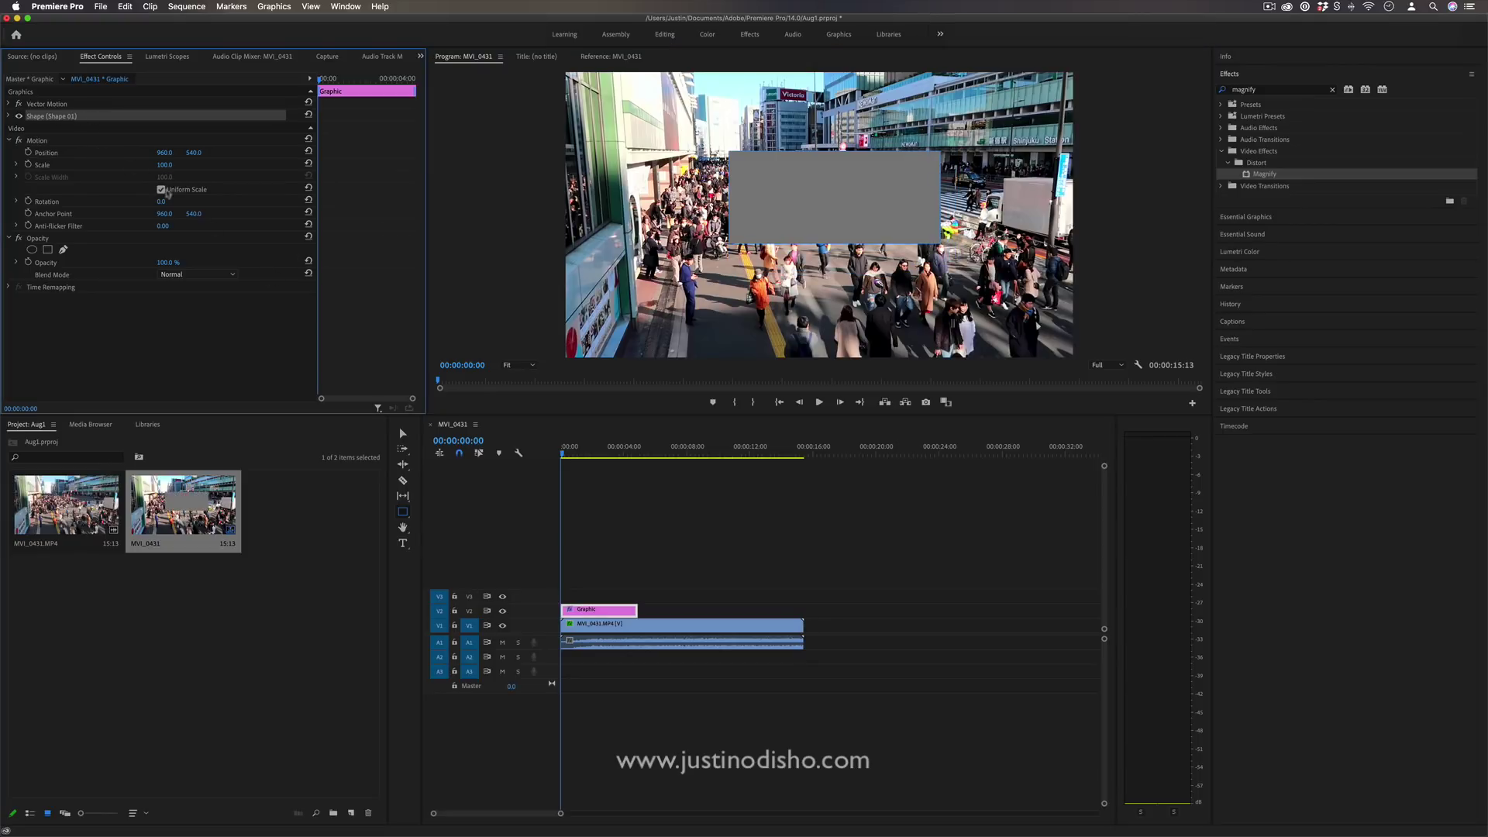
mouse_move(161, 202)
mouse_down()
mouse_move(140, 202)
mouse_move(167, 202)
mouse_up()
Move the graphic's anchor point to the rectangle's upper-right corner, scale it to 70 and set its rotation to 2x345.0°.
click(61, 216)
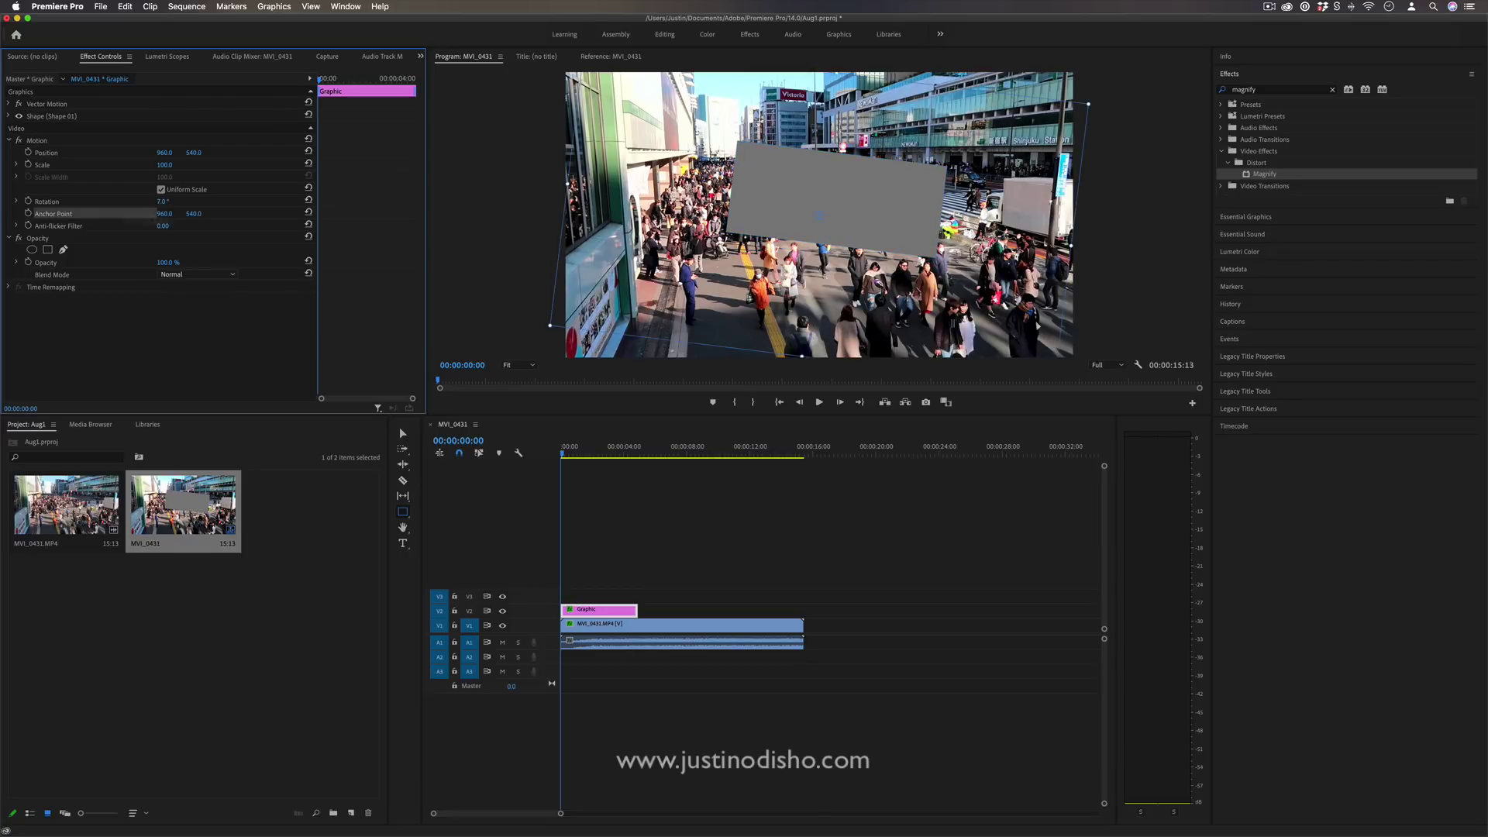
drag(818, 220, 946, 168)
drag(162, 165, 942, 202)
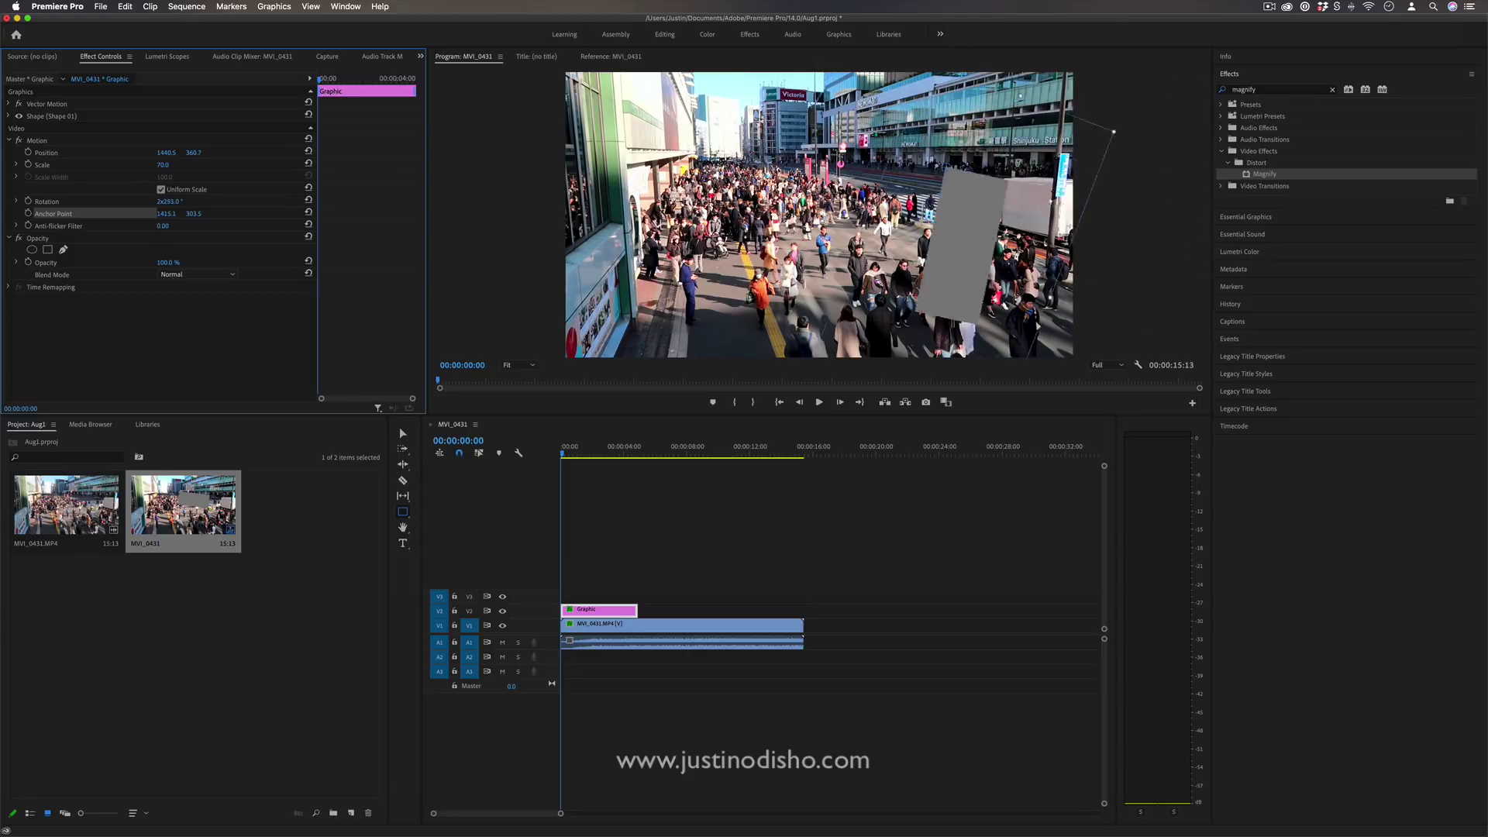
drag(287, 201, 314, 201)
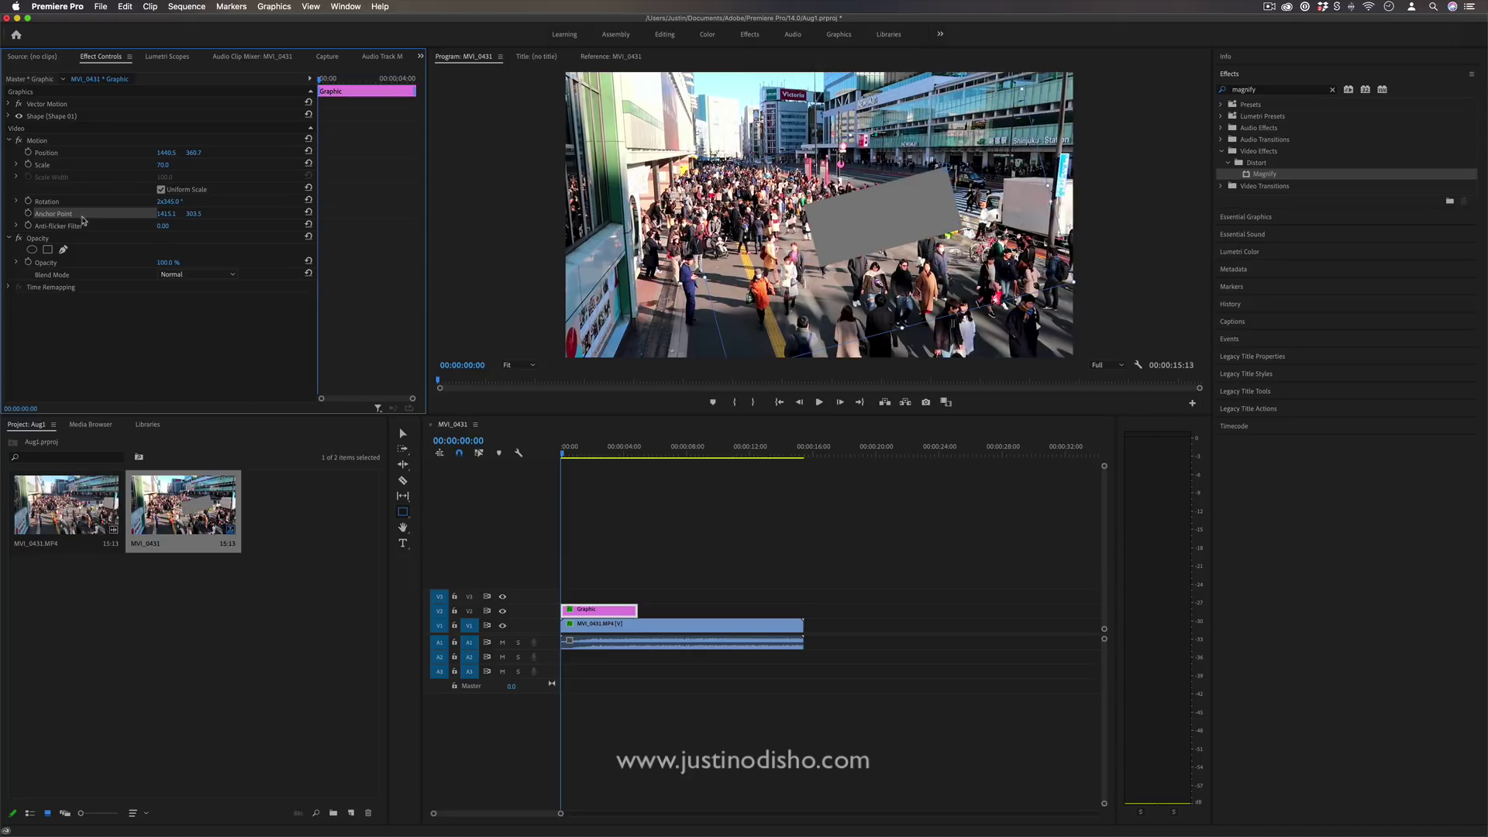